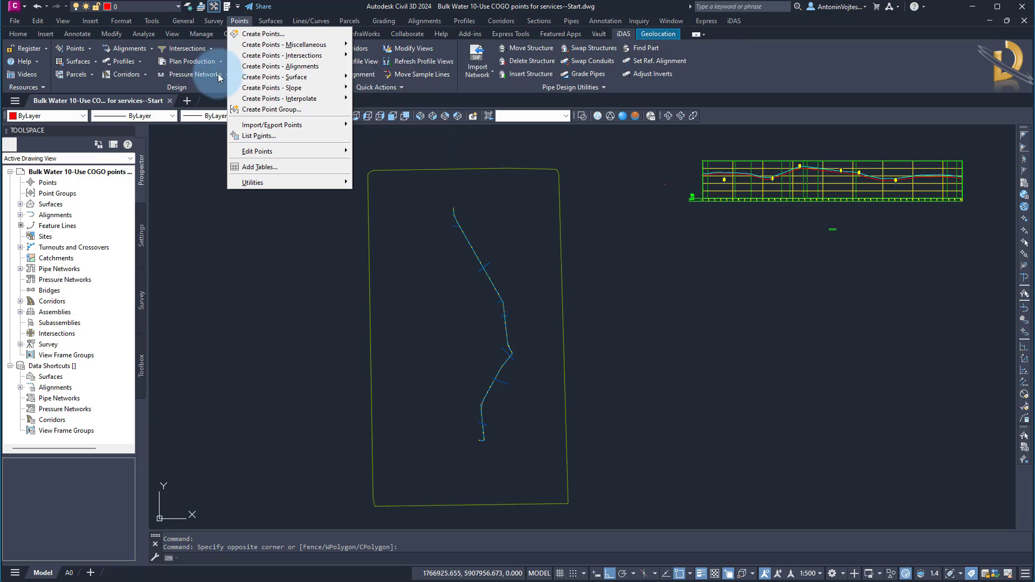
Open the point creation tools.
left_click(20, 35)
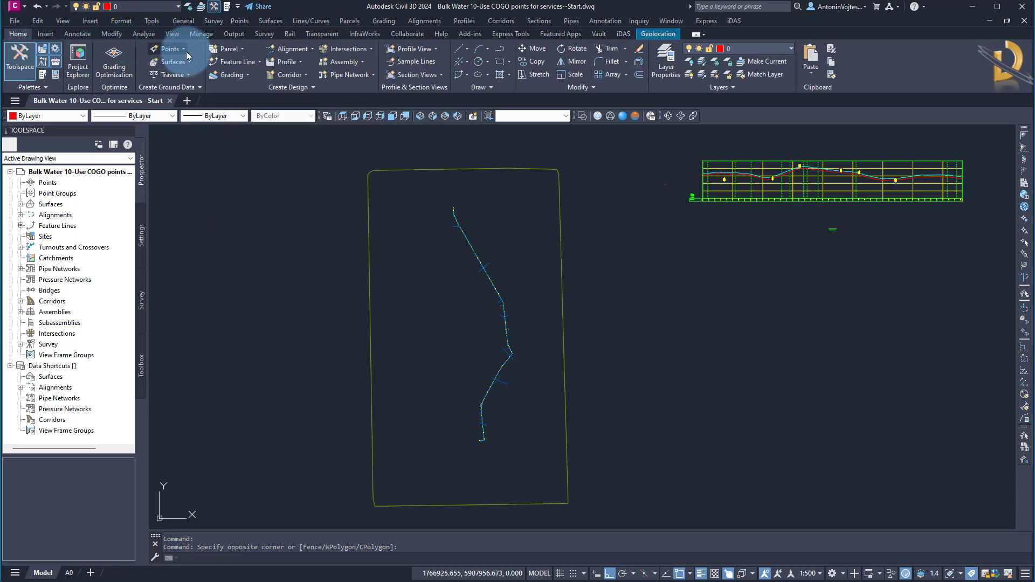
left_click(170, 48)
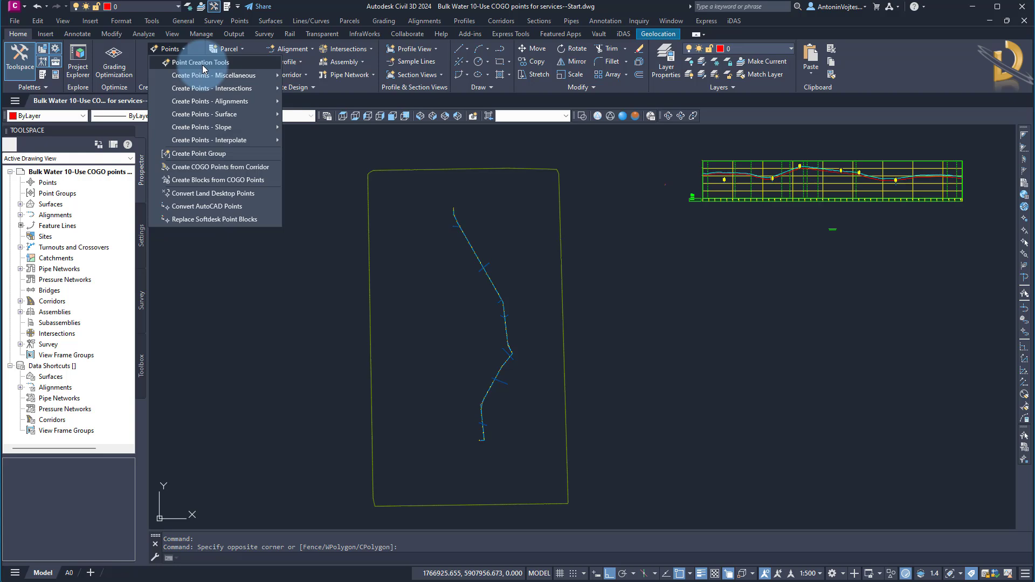
left_click(239, 21)
left_click(240, 21)
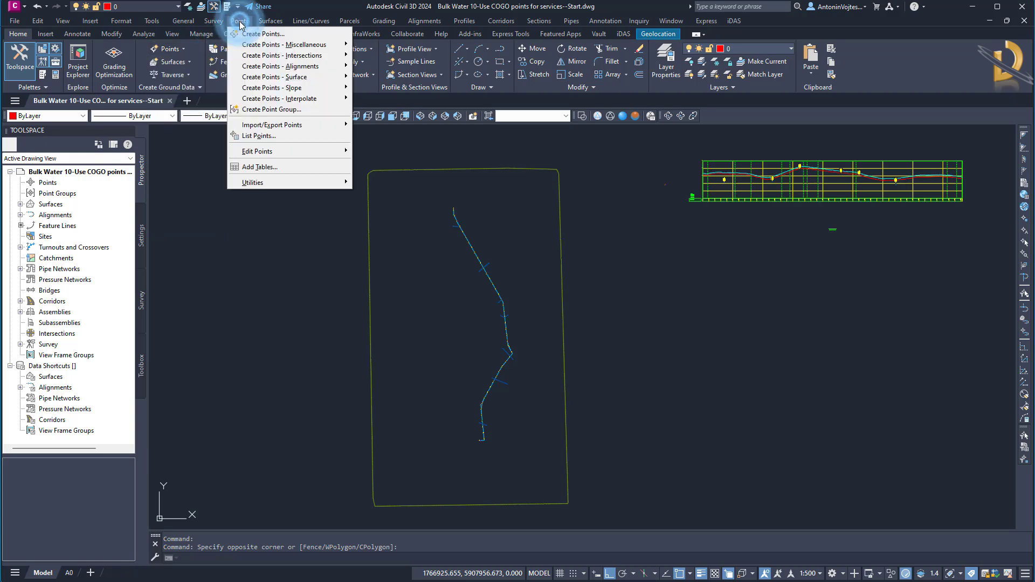
left_click(255, 34)
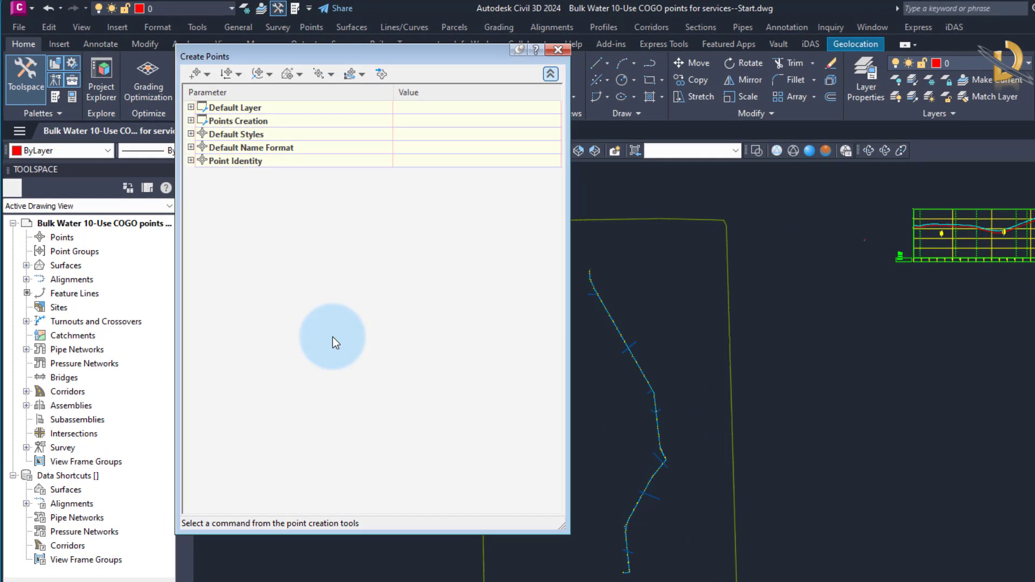
Set the default point description to GAS and the next point number to 100, and collapse the settings.
left_click(195, 120)
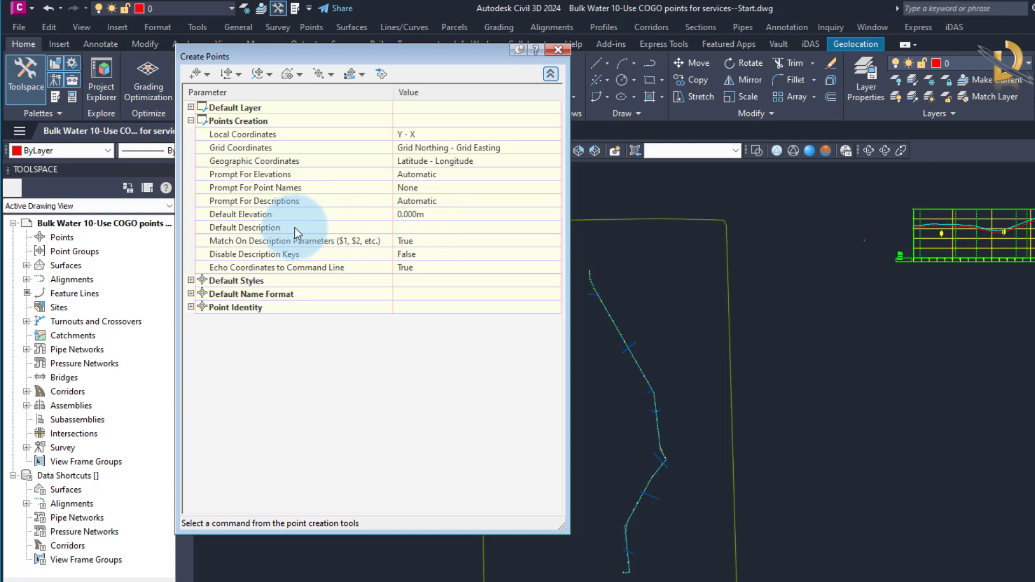
left_click(406, 230)
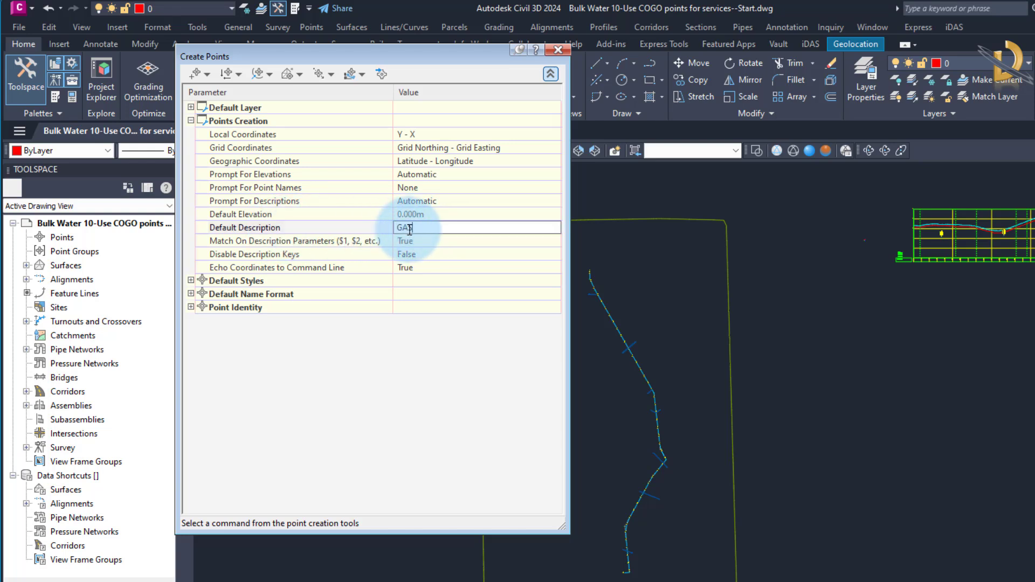
key("Return")
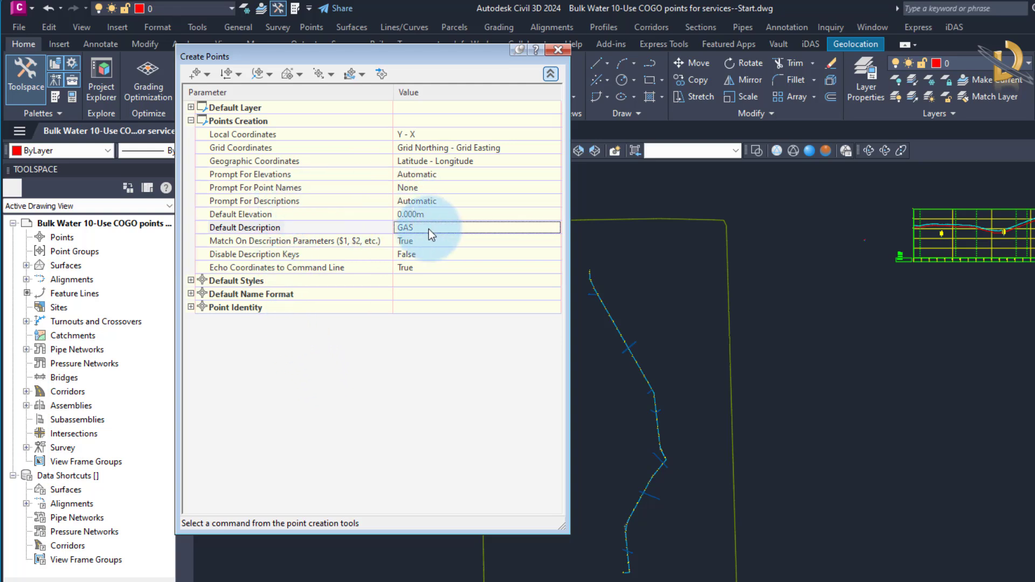
left_click(190, 307)
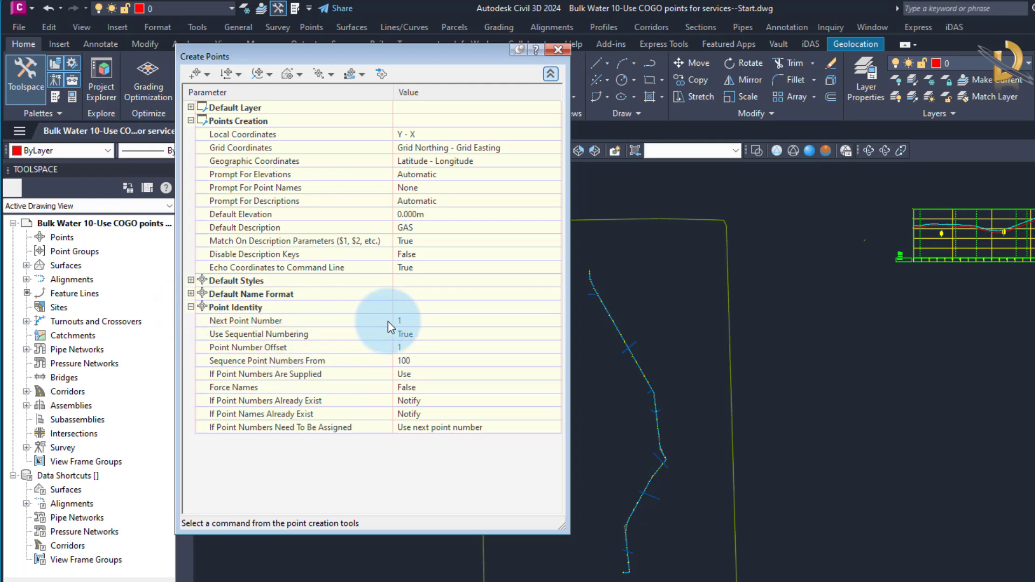
left_click(417, 320)
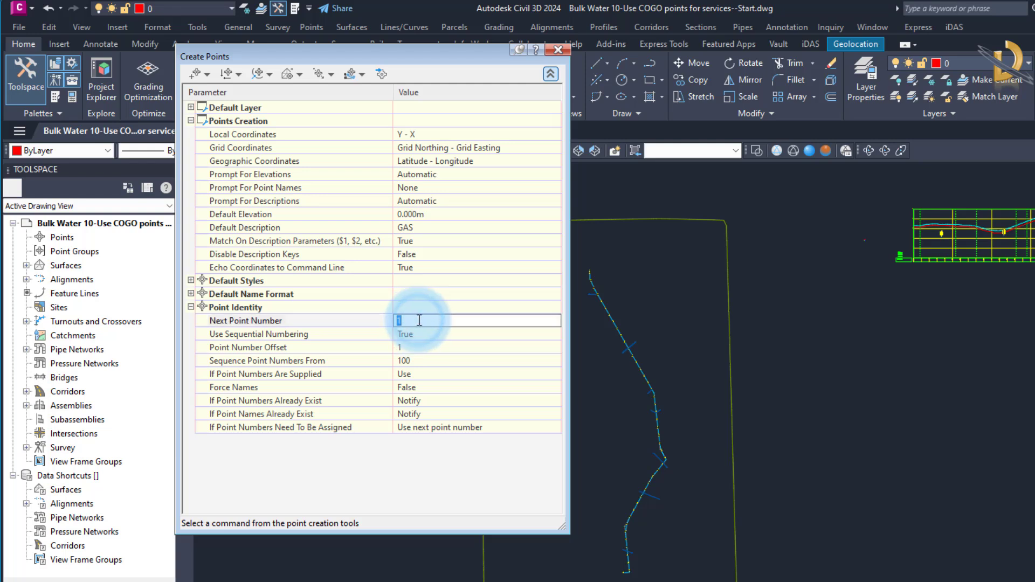
key("Return")
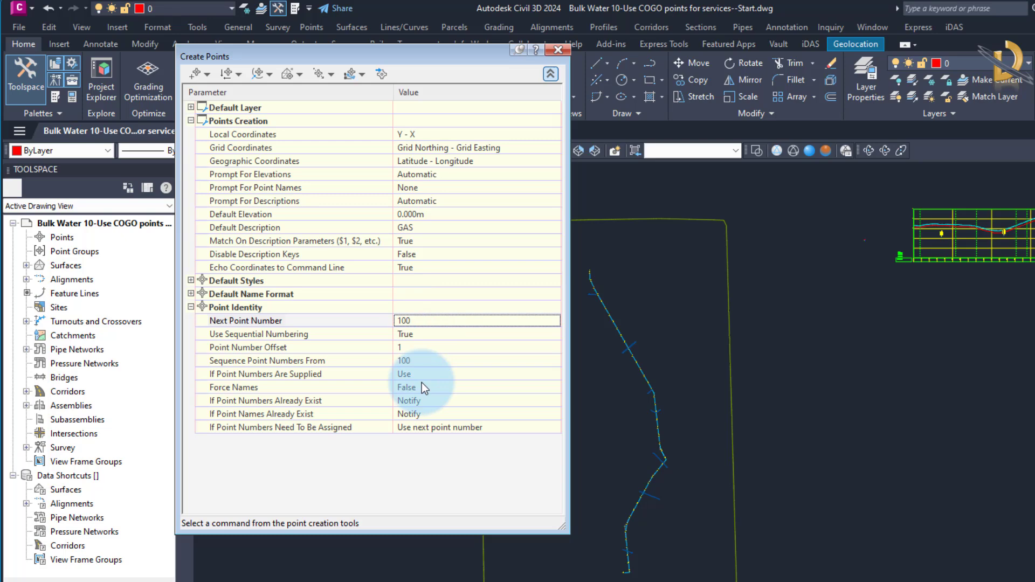
left_click_drag(408, 63, 501, 187)
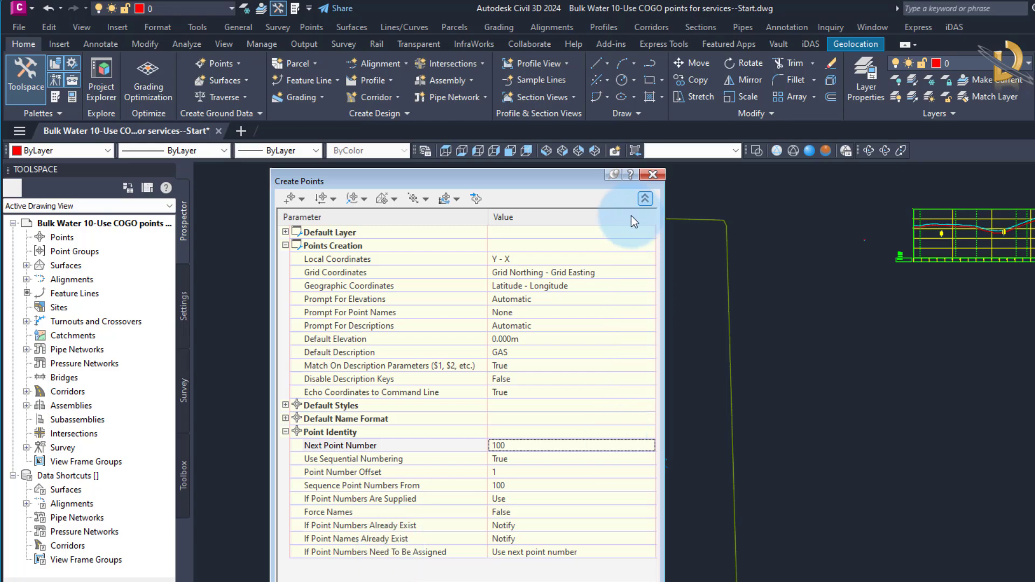
left_click(645, 199)
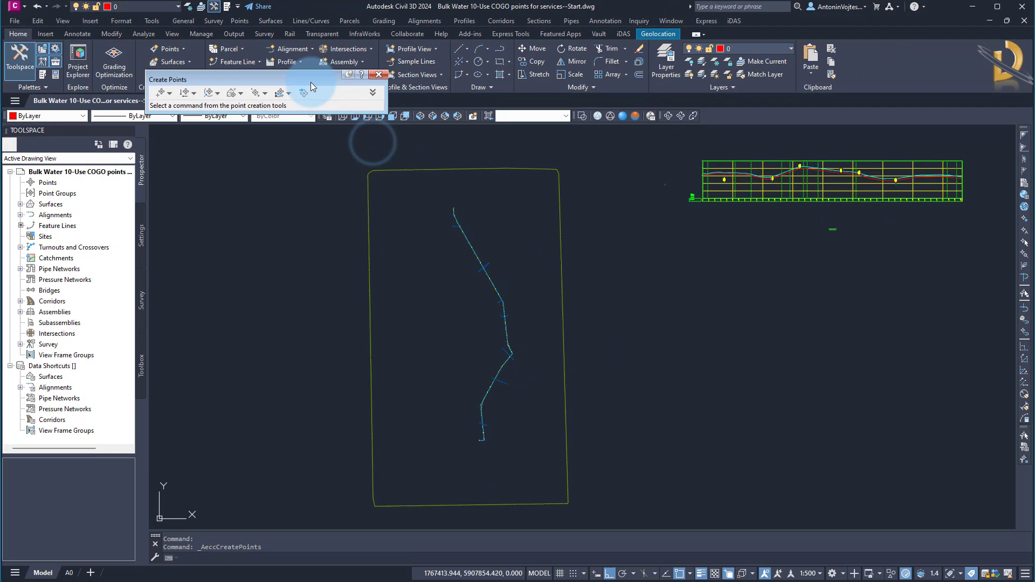
Create a surface-based random point on the alignment at the curve start just beyond the station 100 label.
left_click(241, 95)
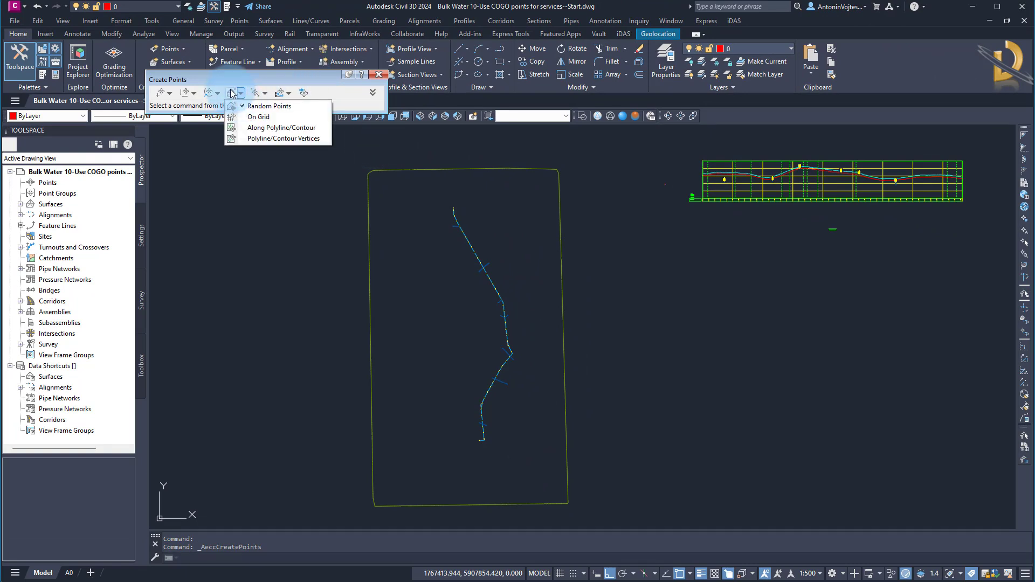
left_click(268, 106)
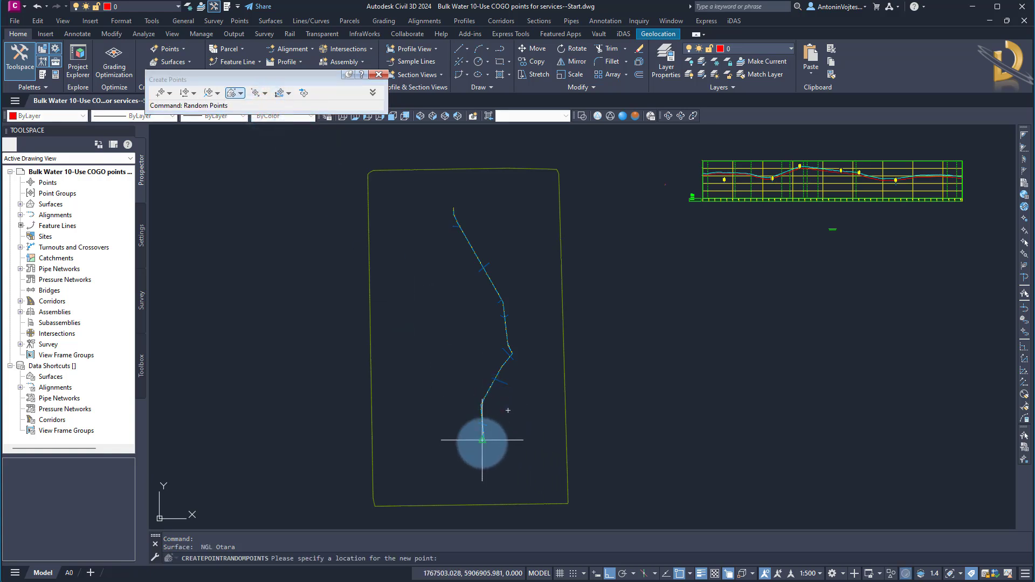
scroll(476, 439, "up", 5)
scroll(469, 268, "up", 6)
middle_click_drag(486, 305, 485, 376)
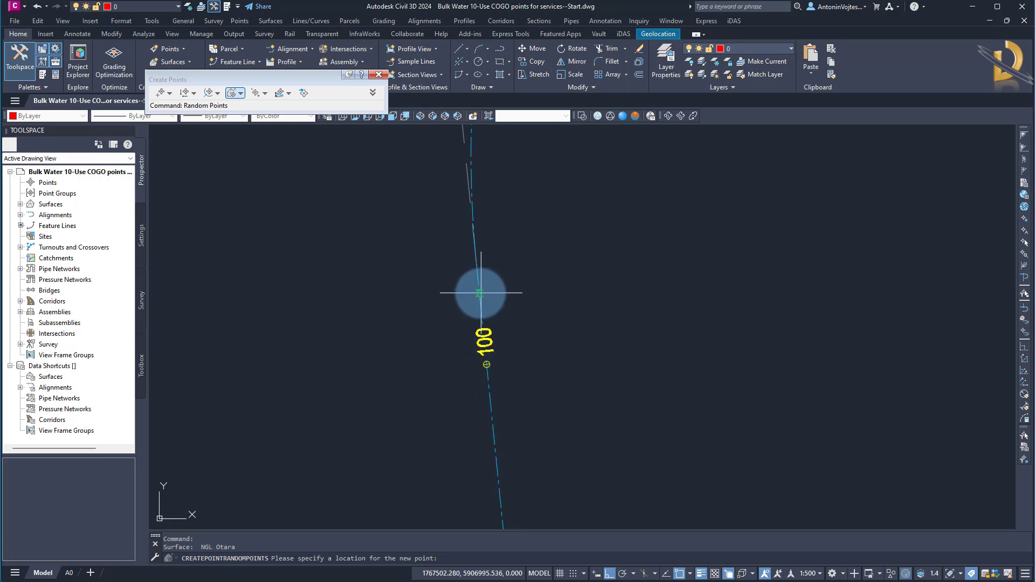
left_click(477, 290)
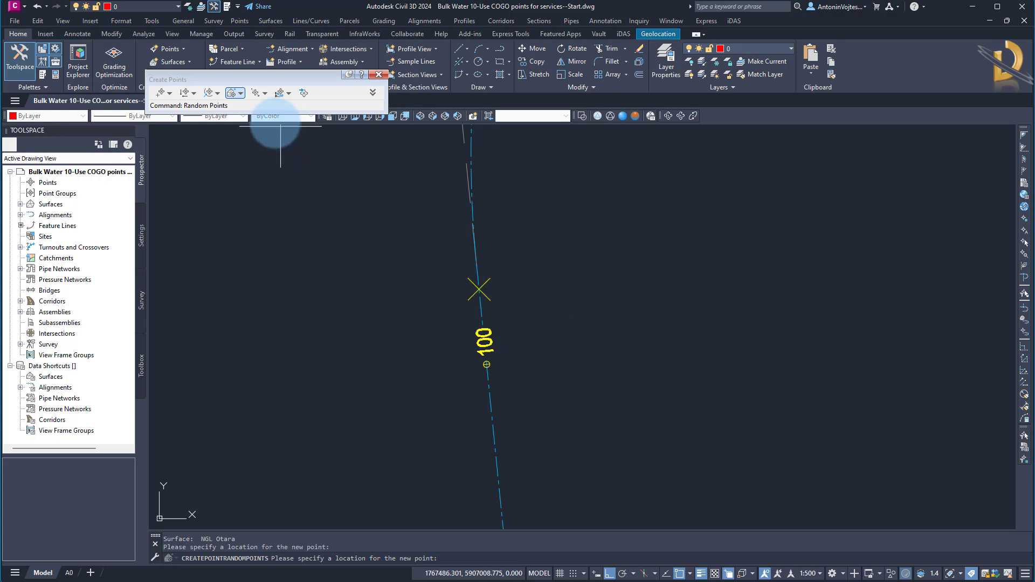
left_click(241, 94)
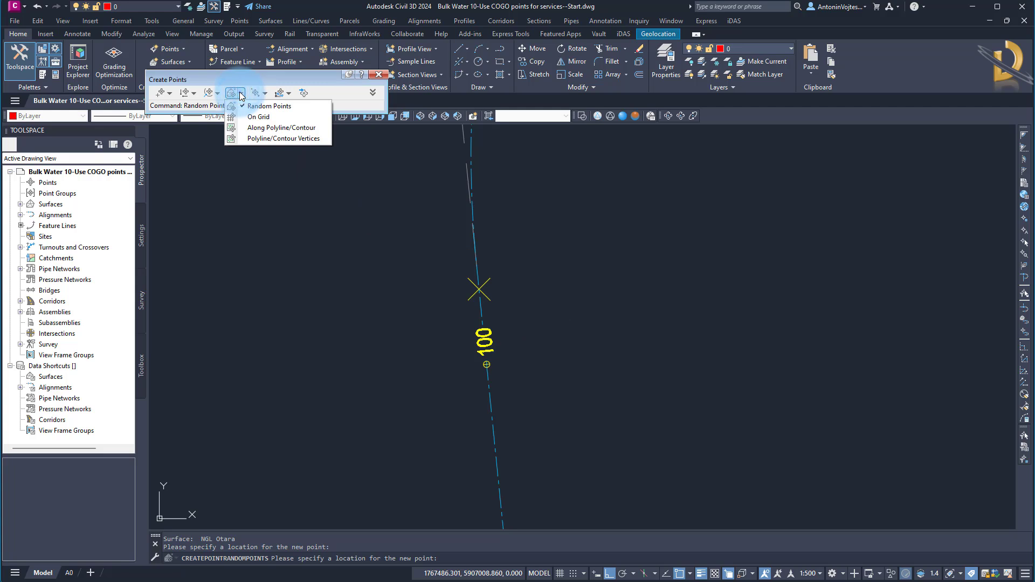
left_click(240, 94)
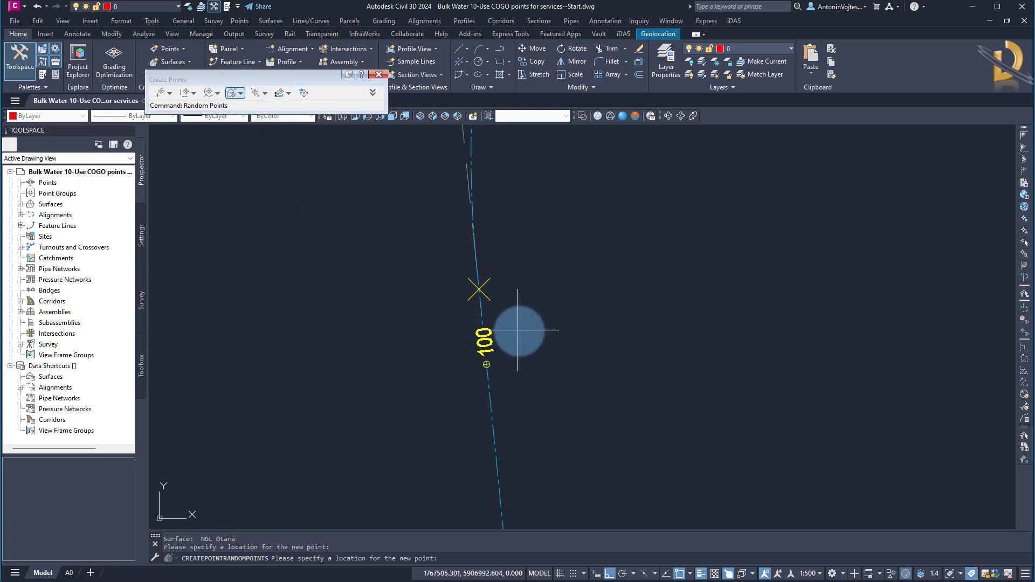
scroll(524, 254, "down", 3)
scroll(497, 346, "up", 2)
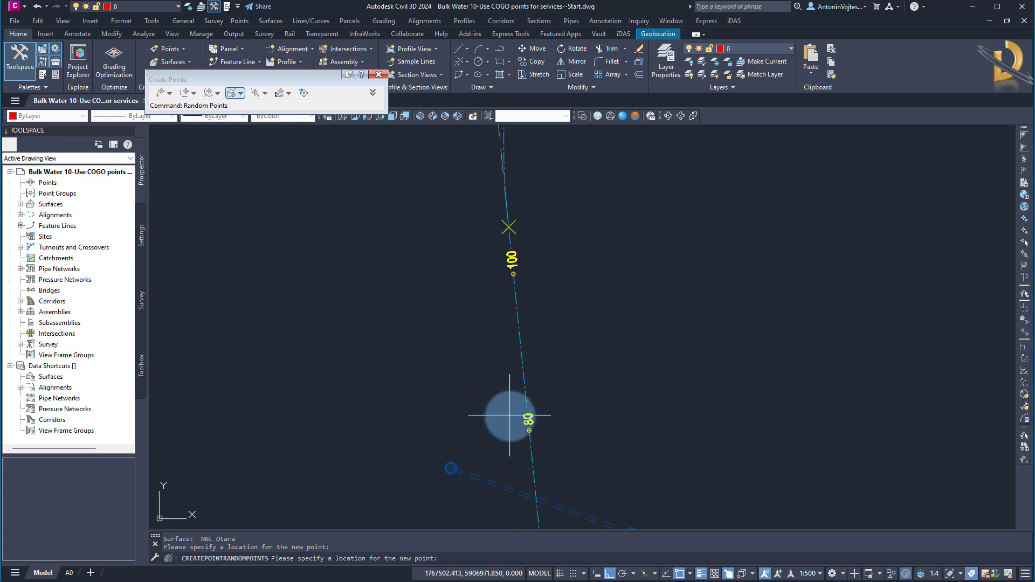
Select the Bulk Water alignment and the profile NGL Otara Profile Bulk Water for creating a Station/Offset point.
left_click(218, 94)
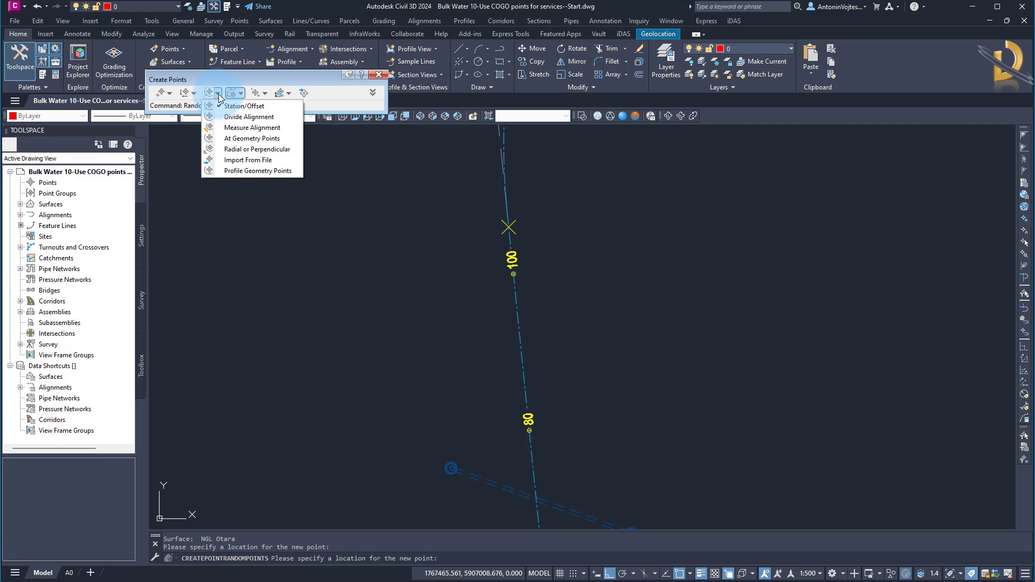
left_click(241, 108)
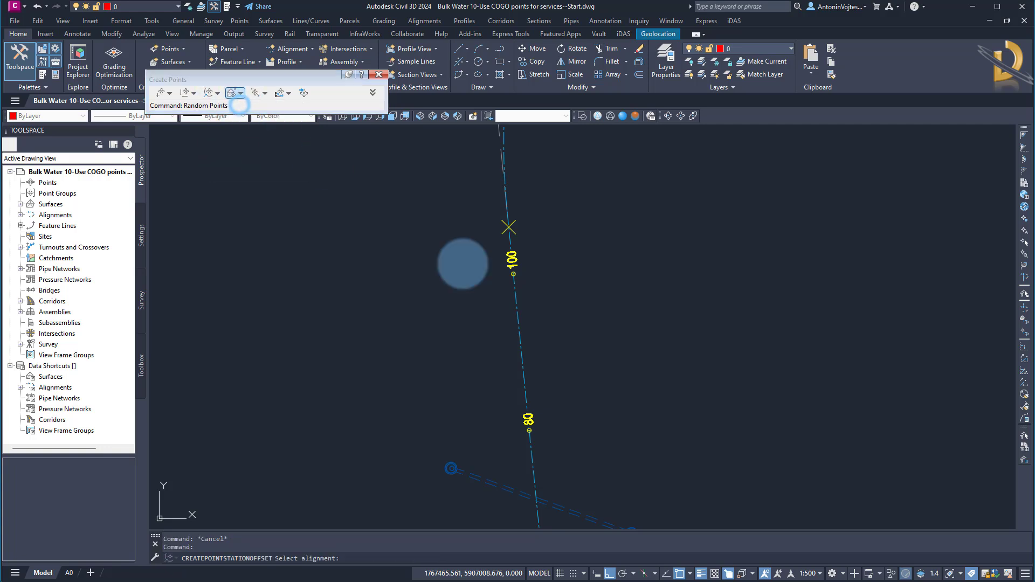
left_click(525, 355)
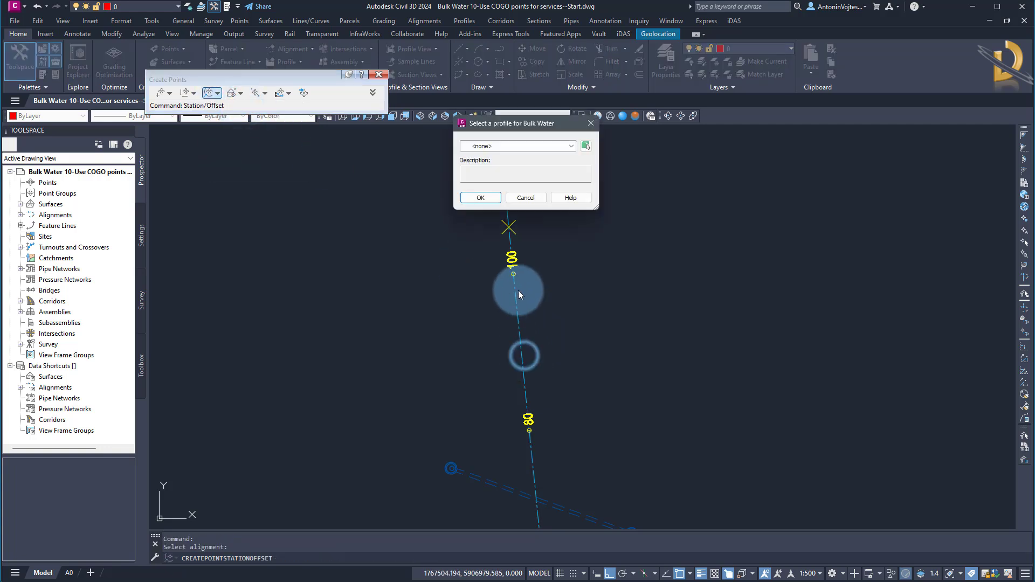
left_click(517, 145)
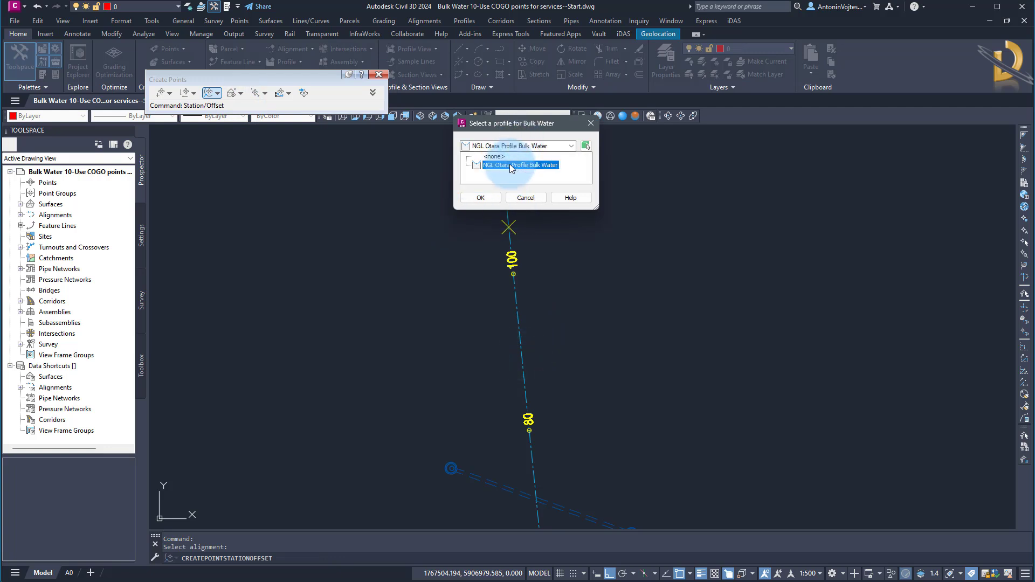
left_click(511, 165)
left_click(481, 198)
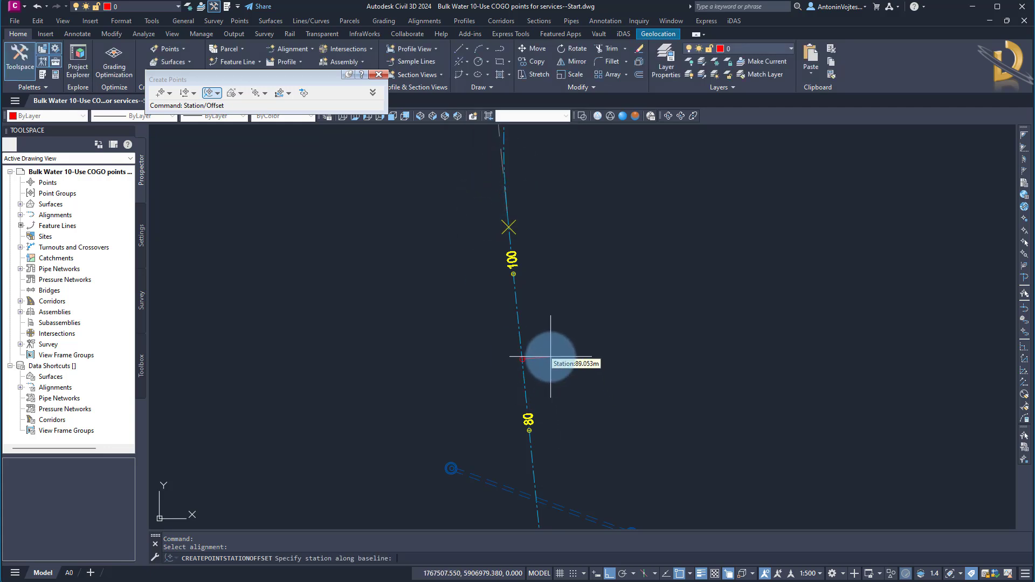
Place the point at station 90 with a 0.000 offset, and close the point creation tools.
key("Return")
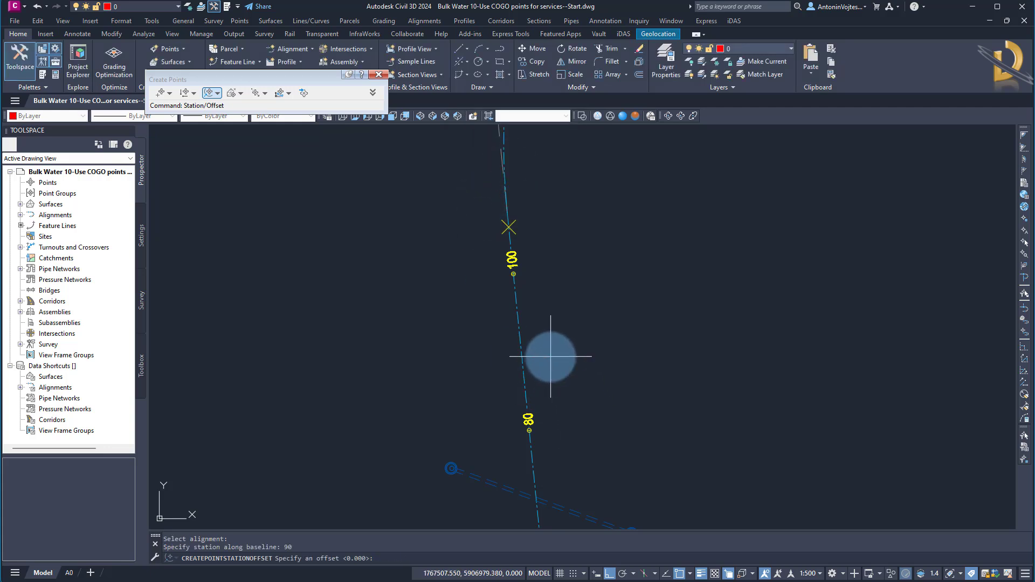
key("Return")
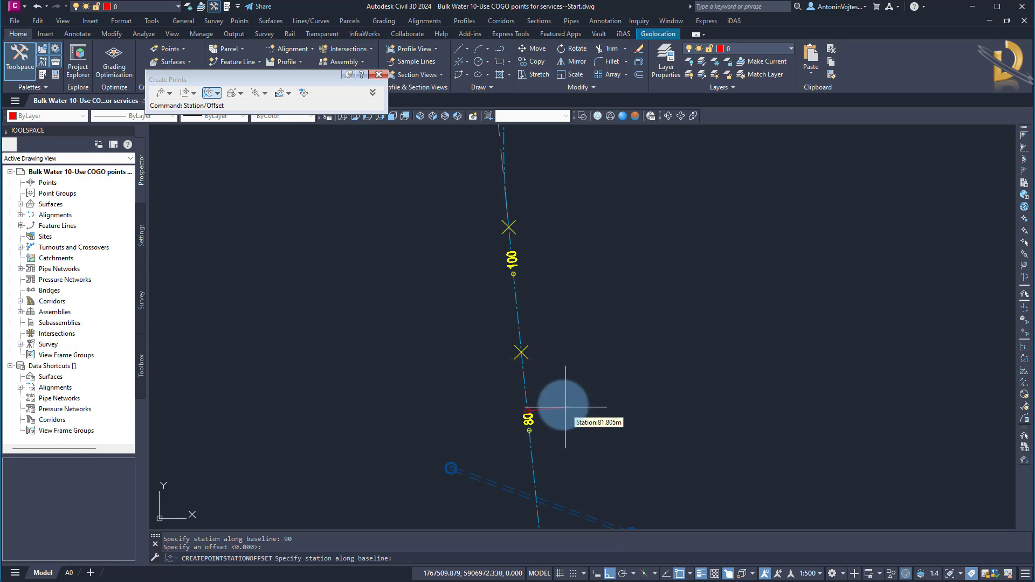
scroll(539, 377, "up", 4)
scroll(550, 388, "down", 2)
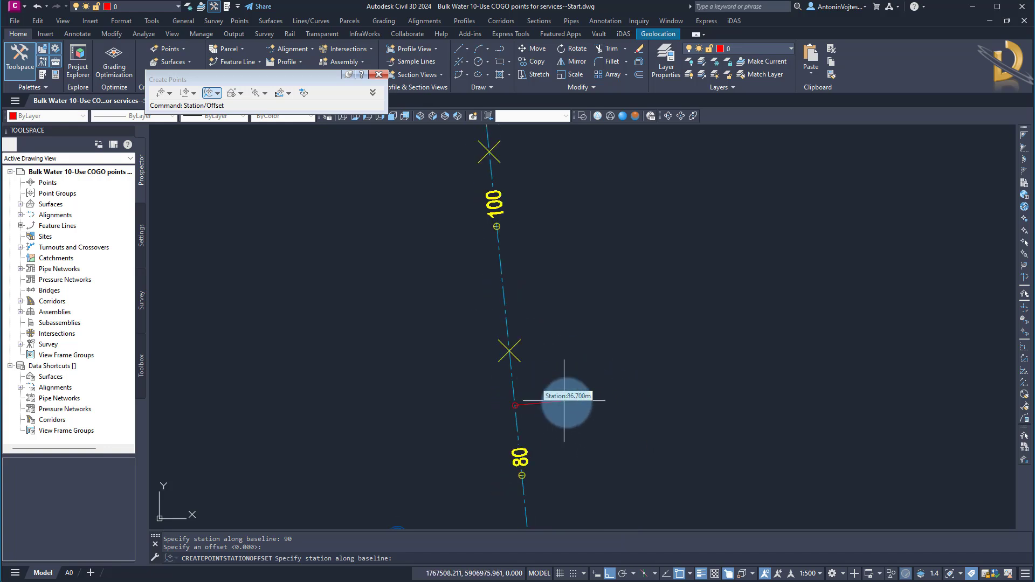
key("Escape")
scroll(521, 346, "down", 2)
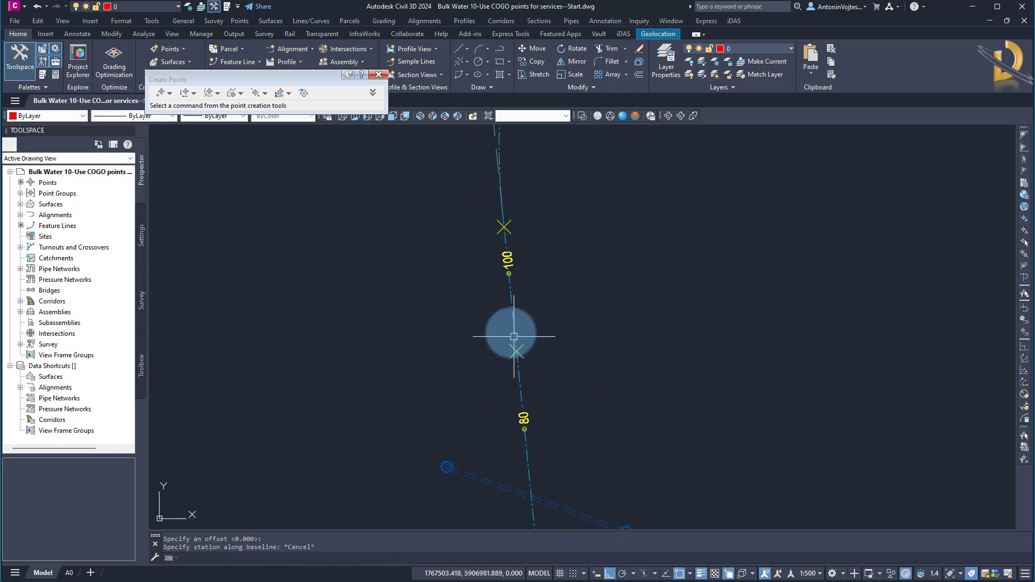
left_click(379, 75)
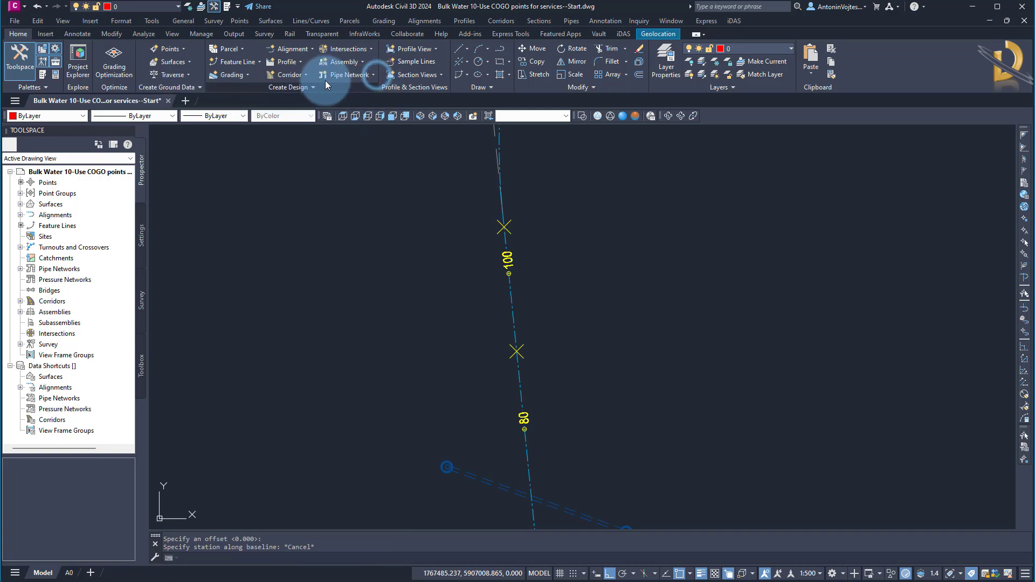
Look through the available commands for importing, exporting and transferring points, including Points from File.
left_click(239, 21)
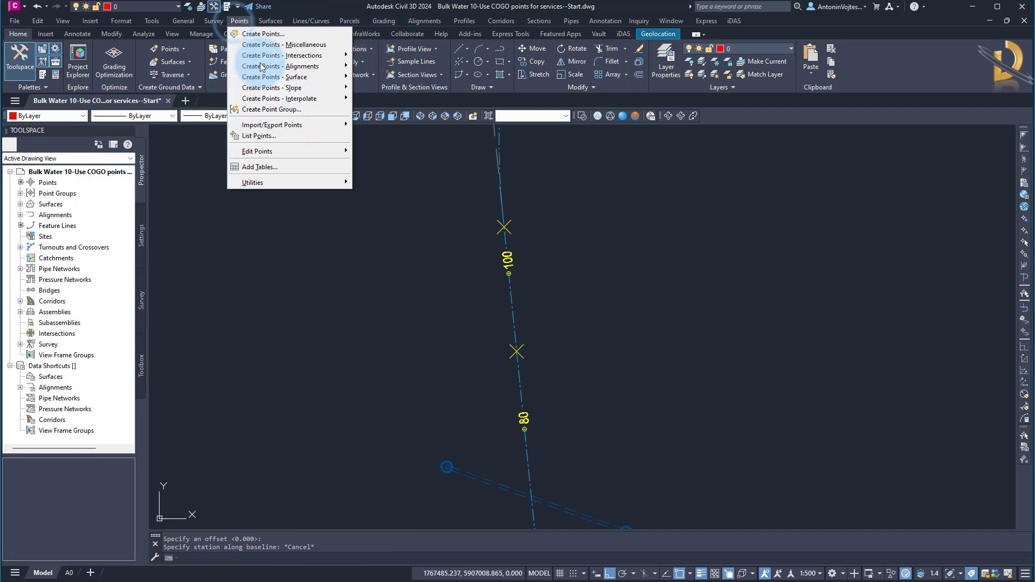
mouse_move(279, 125)
left_click(375, 129)
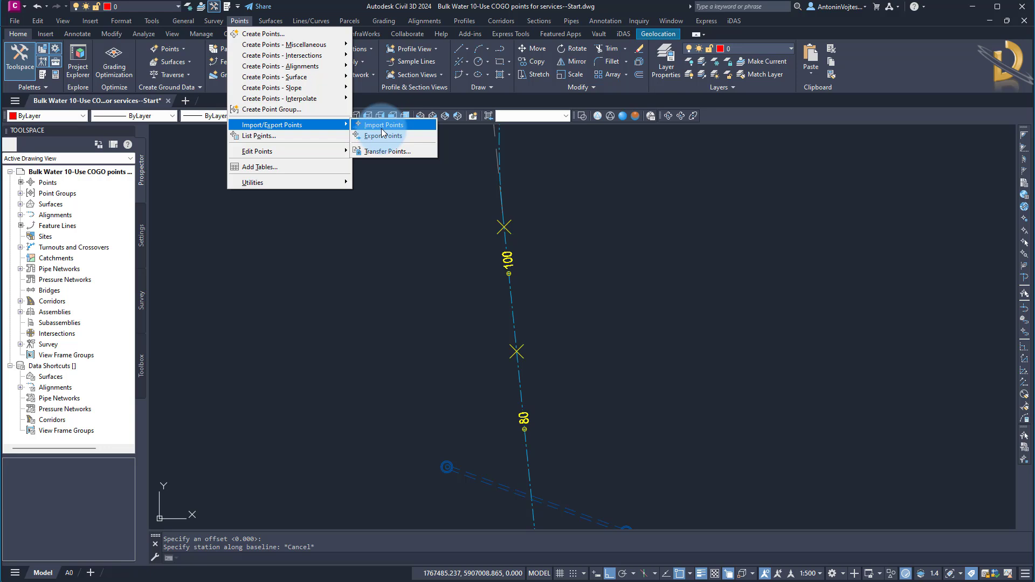
key("Escape")
key("Escape")
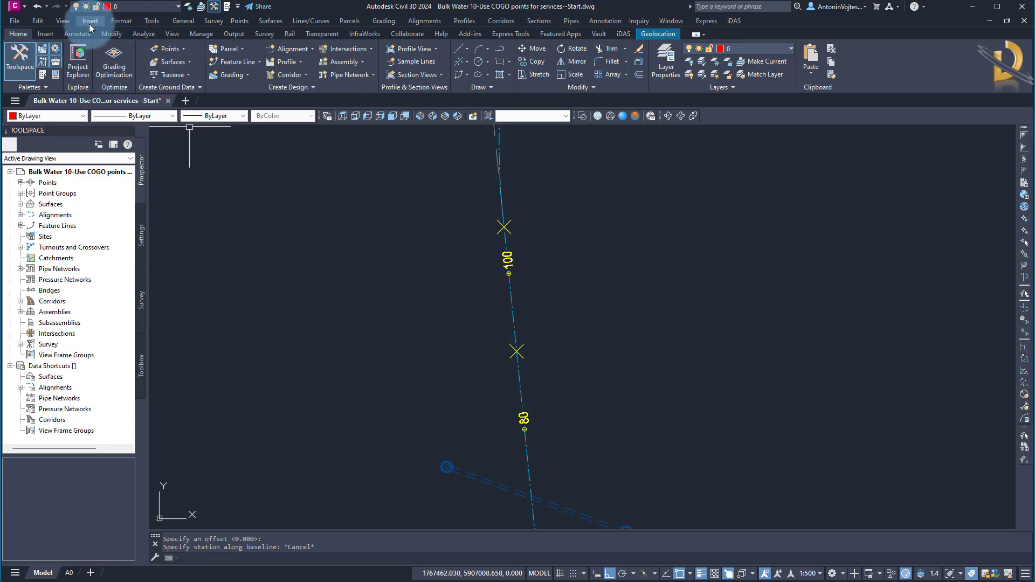
left_click(57, 34)
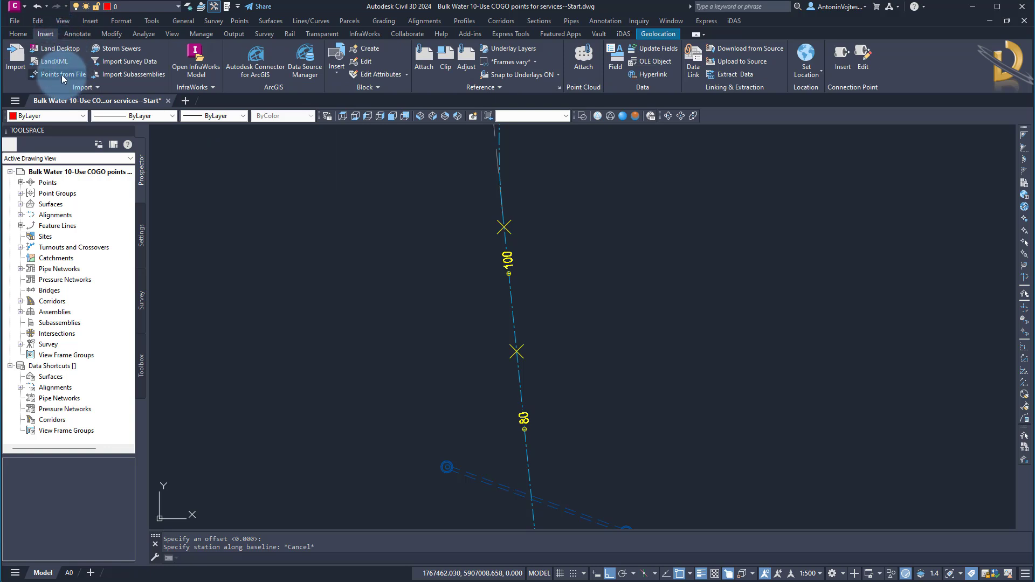
left_click(18, 34)
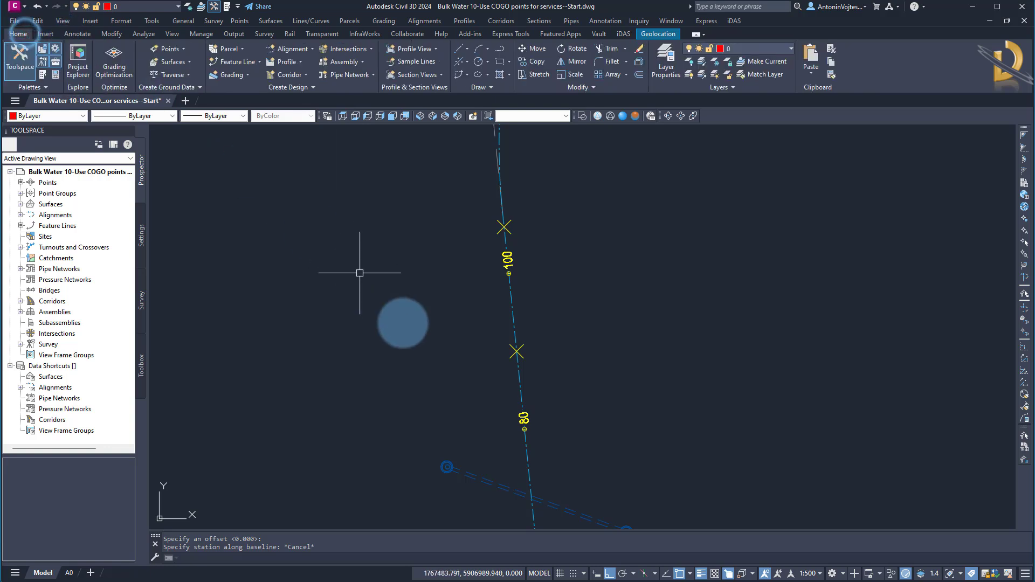
scroll(411, 294, "down", 4)
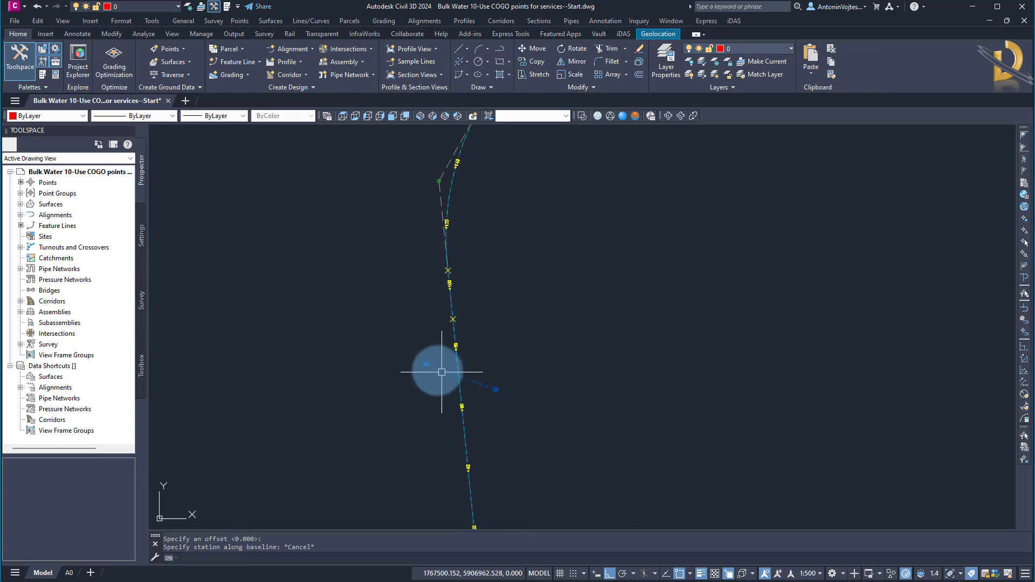
Start projecting objects to the Bulk Water profile view and select the two COGO points on either side of the station 100 label.
middle_click_drag(407, 338, 308, 367)
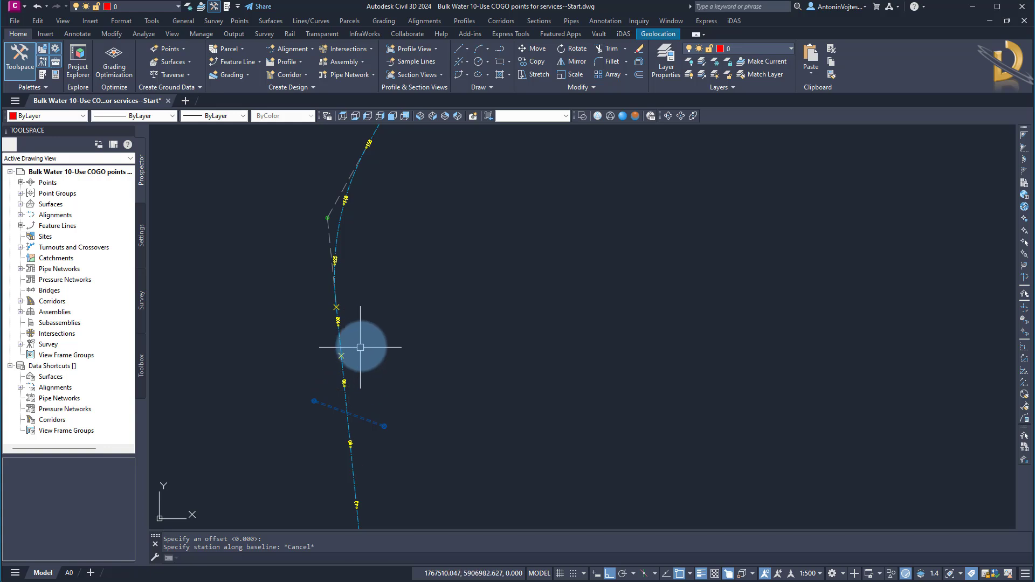
scroll(391, 305, "down", 8)
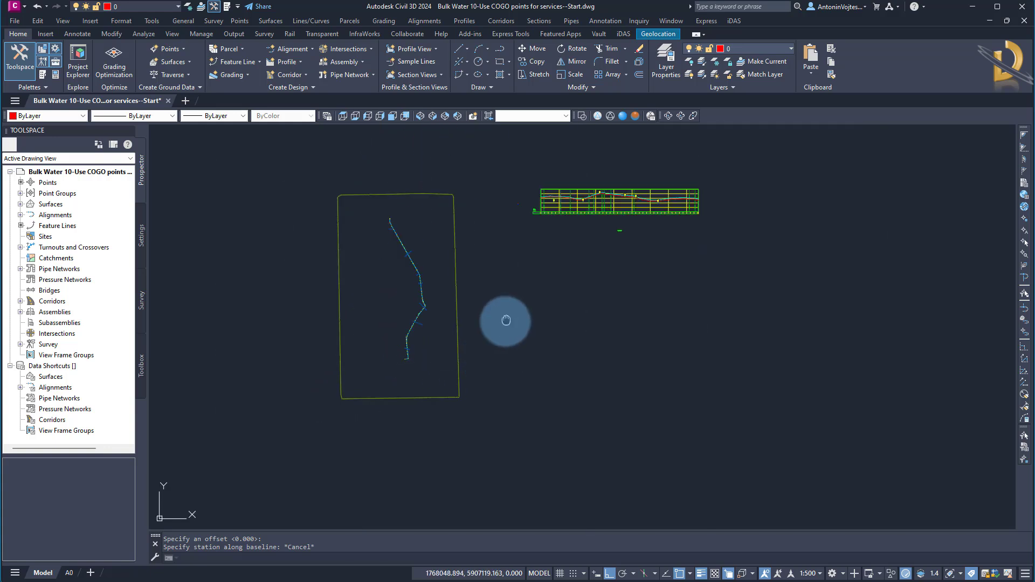
scroll(544, 317, "up", 4)
left_click(609, 170)
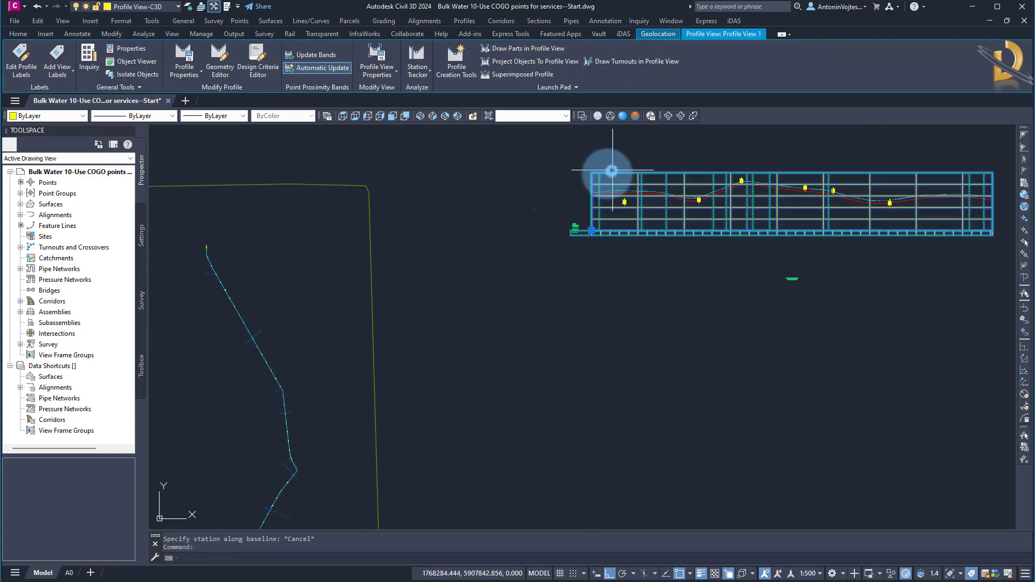
middle_click_drag(384, 330, 481, 284)
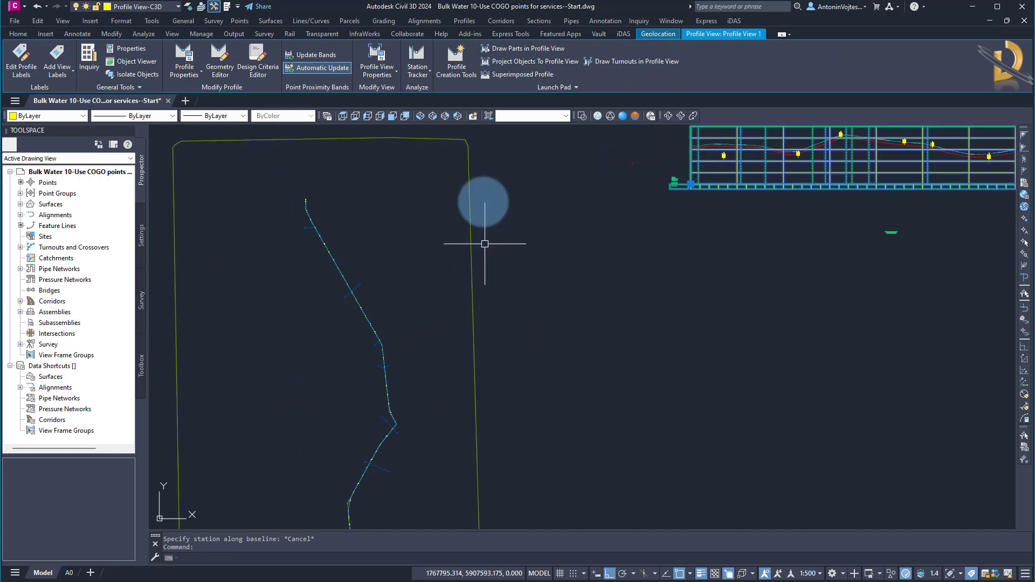
left_click(515, 61)
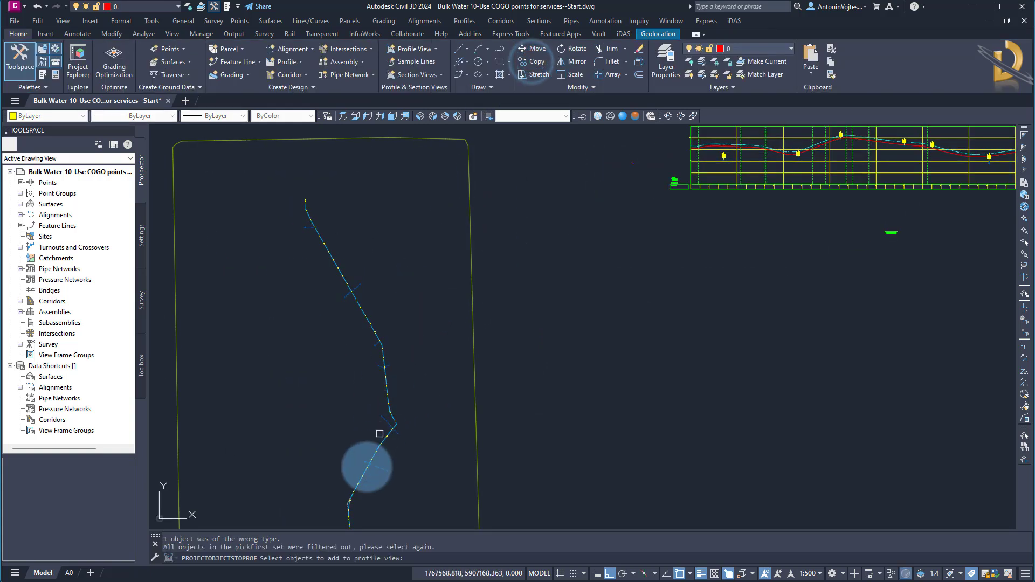
middle_click_drag(371, 456, 390, 349)
scroll(385, 377, "up", 8)
left_click(493, 344)
left_click(370, 305)
scroll(373, 307, "down", 5)
left_click(408, 244)
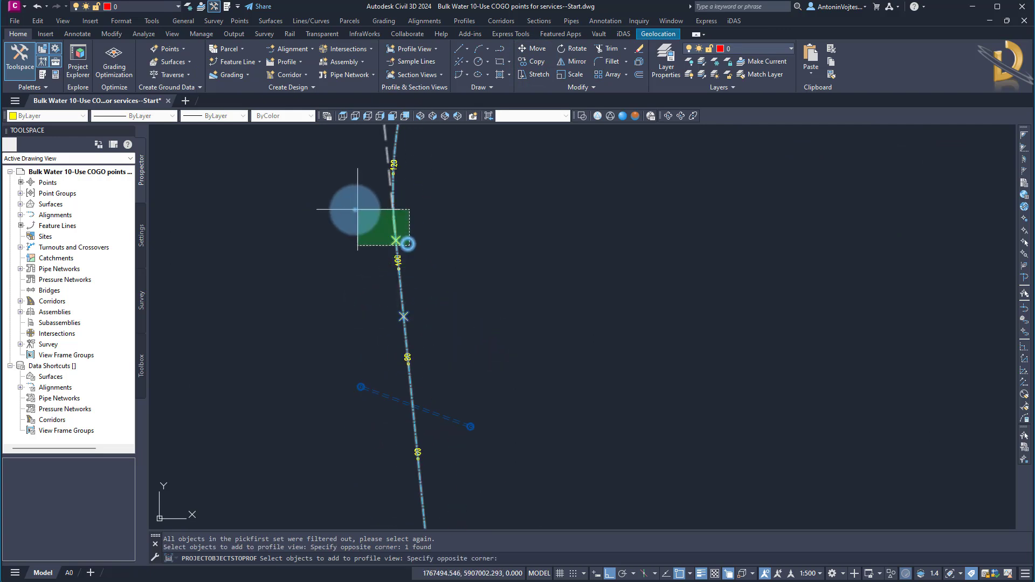
left_click(355, 211)
key("Return")
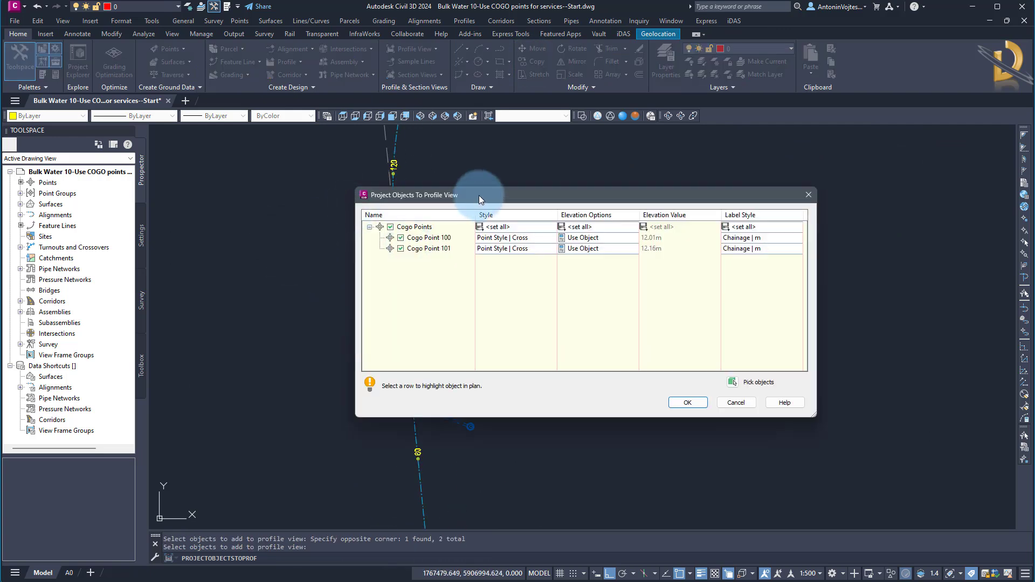
Set the label style of all projected COGO points to Point Description | Chainage | m and accept the projection.
left_click_drag(479, 195, 321, 170)
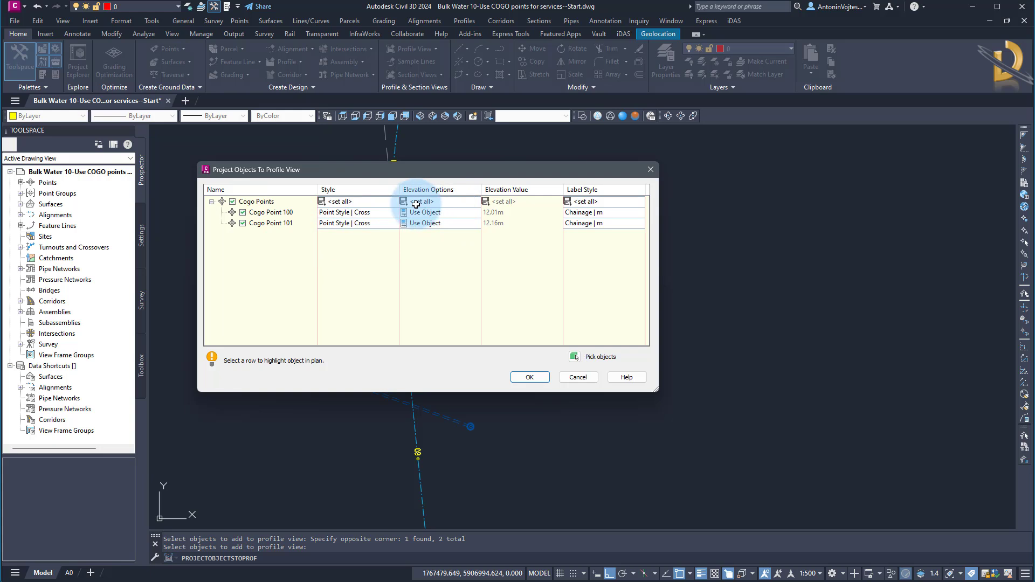
left_click(597, 200)
left_click(503, 146)
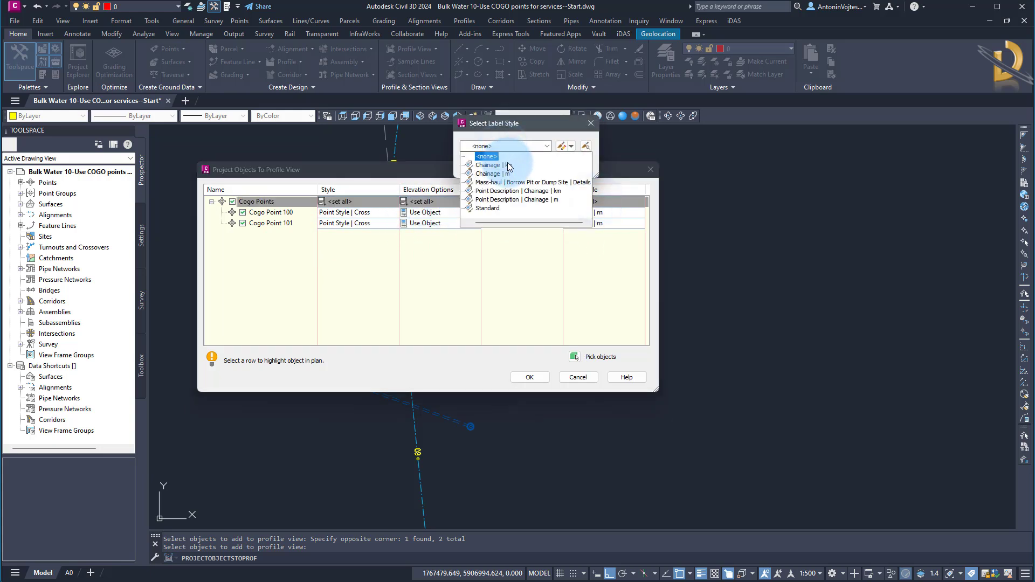
left_click(505, 200)
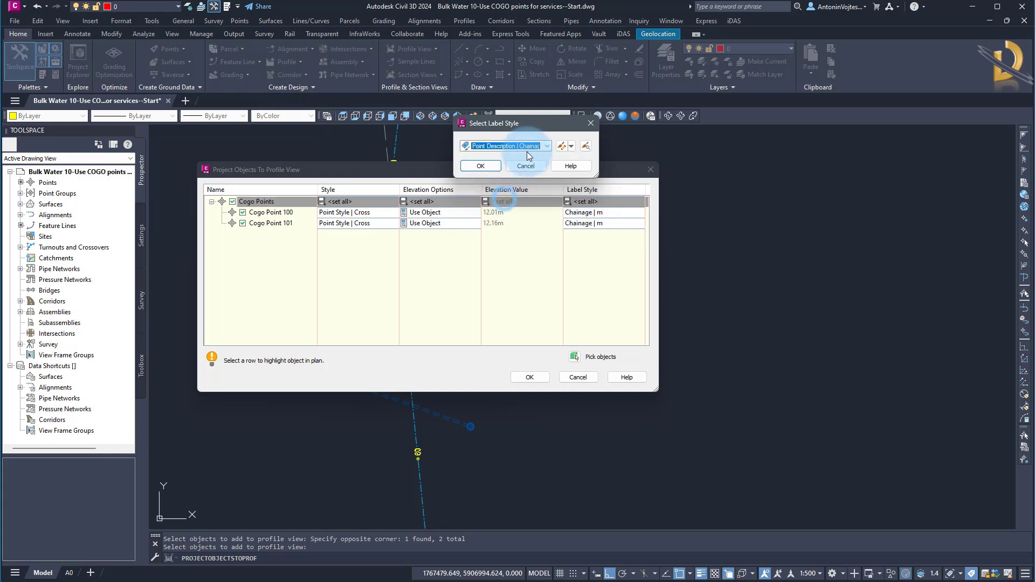
left_click(479, 171)
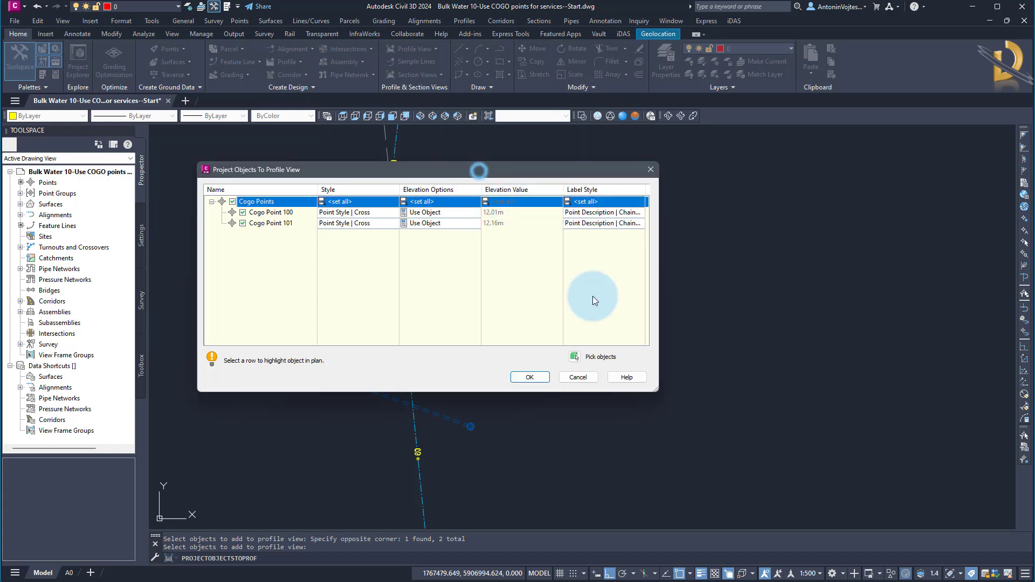
left_click(537, 377)
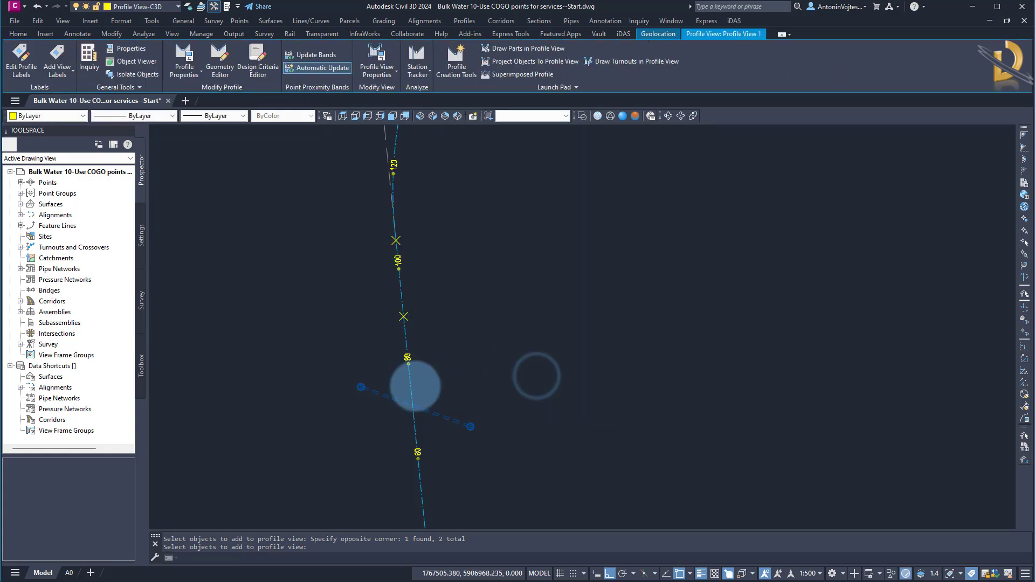
Examine the projected gas points and their chainage labels in the profile view.
scroll(435, 396, "down", 9)
middle_click_drag(677, 285, 508, 414)
scroll(543, 345, "down", 4)
middle_click_drag(561, 328, 455, 392)
scroll(504, 304, "up", 8)
scroll(501, 283, "up", 6)
key("Escape")
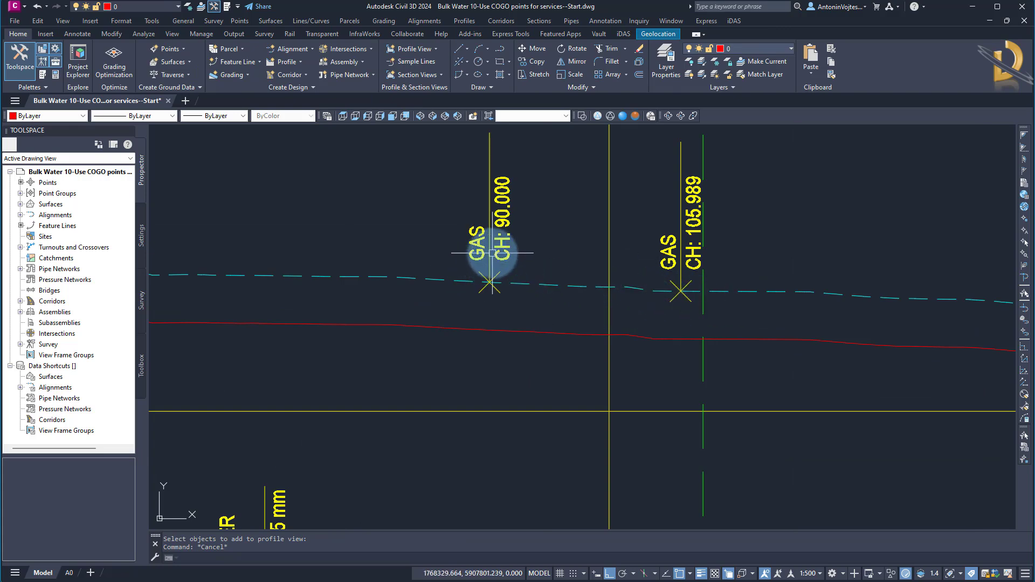
scroll(548, 265, "down", 4)
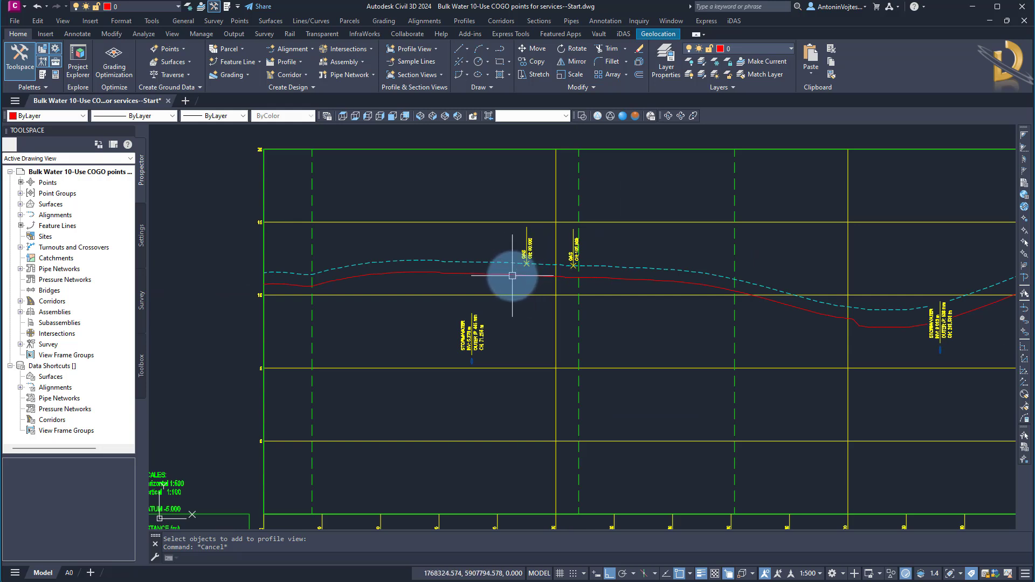
scroll(519, 271, "up", 4)
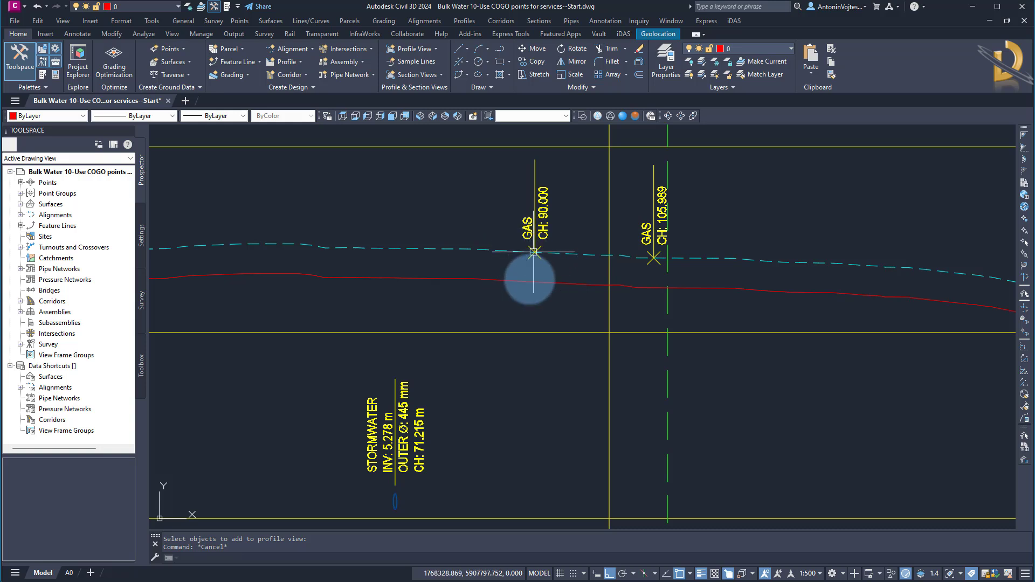
scroll(627, 239, "down", 6)
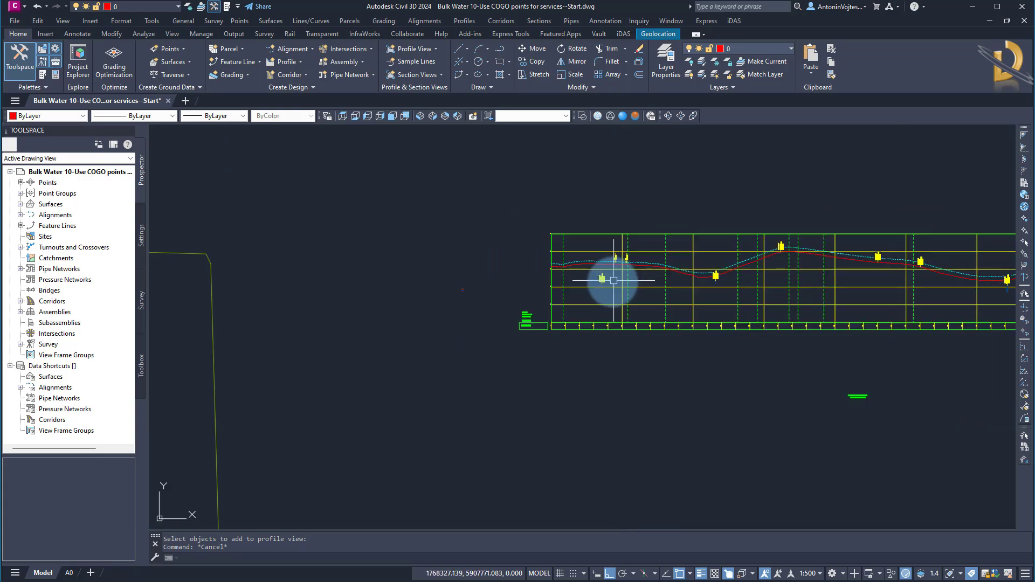
Start the iDAS Raise/Lower Points command and select both gas COGO points on the alignment in plan.
scroll(448, 362, "up", 7)
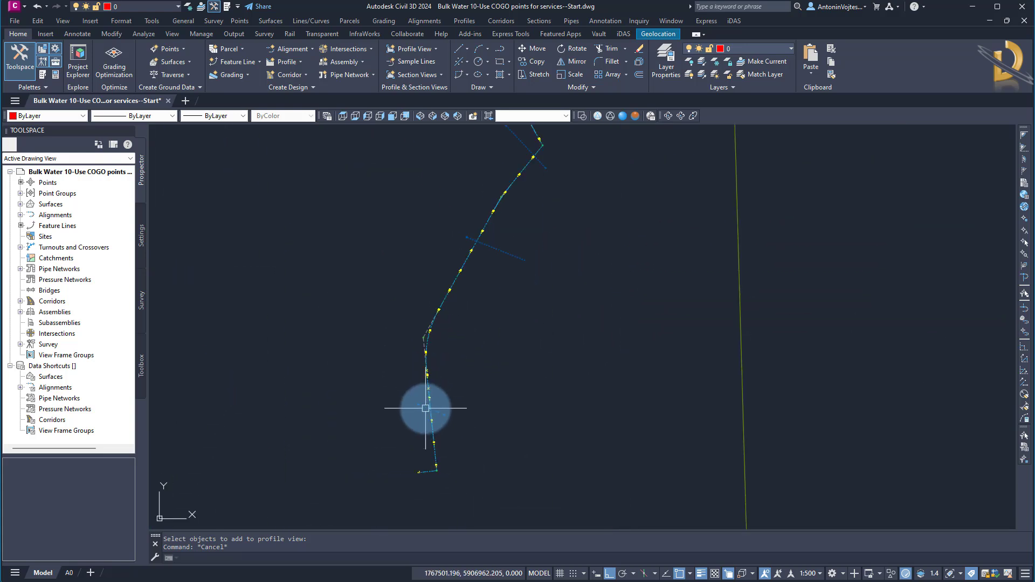
scroll(389, 318, "up", 2)
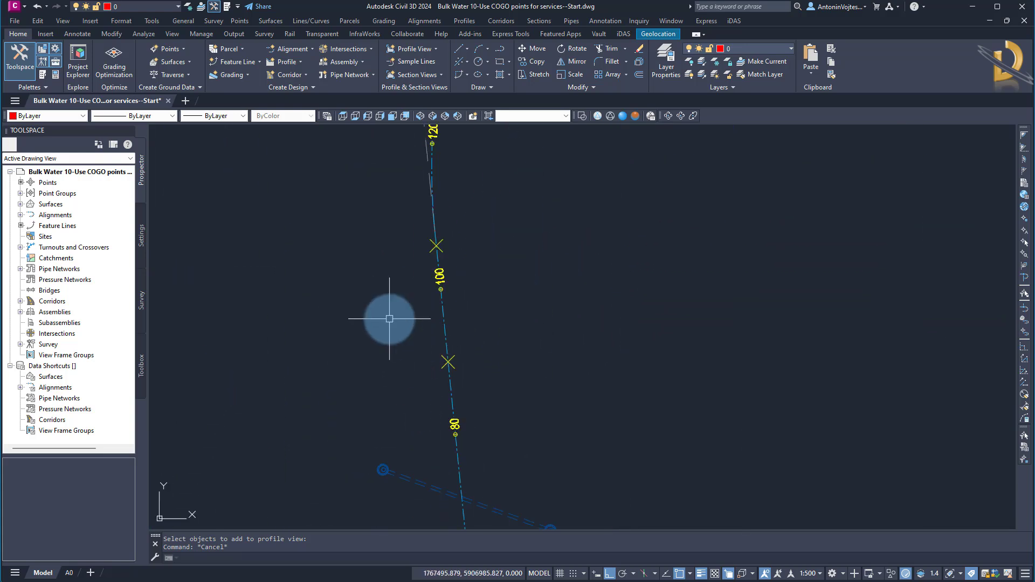
left_click(623, 33)
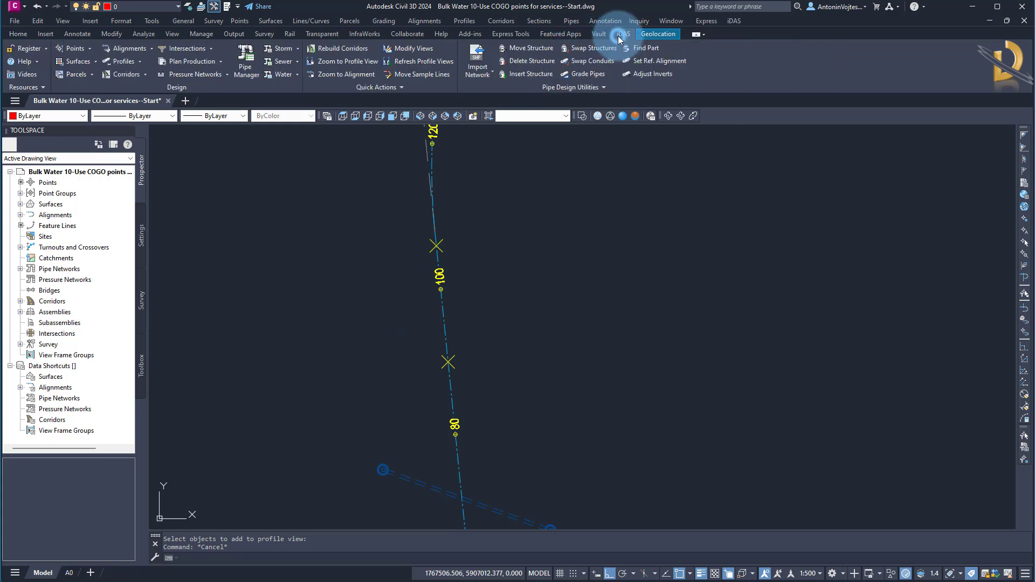
left_click(89, 49)
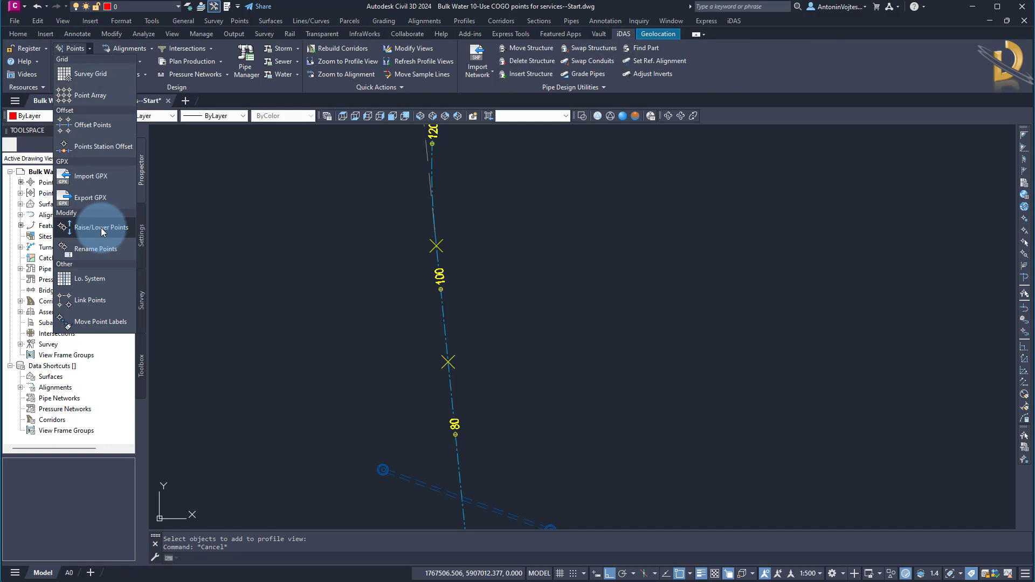
left_click(102, 231)
left_click(353, 192)
left_click(534, 387)
right_click(529, 315)
right_click(514, 318)
left_click(502, 389)
left_click(377, 261)
left_click(441, 242)
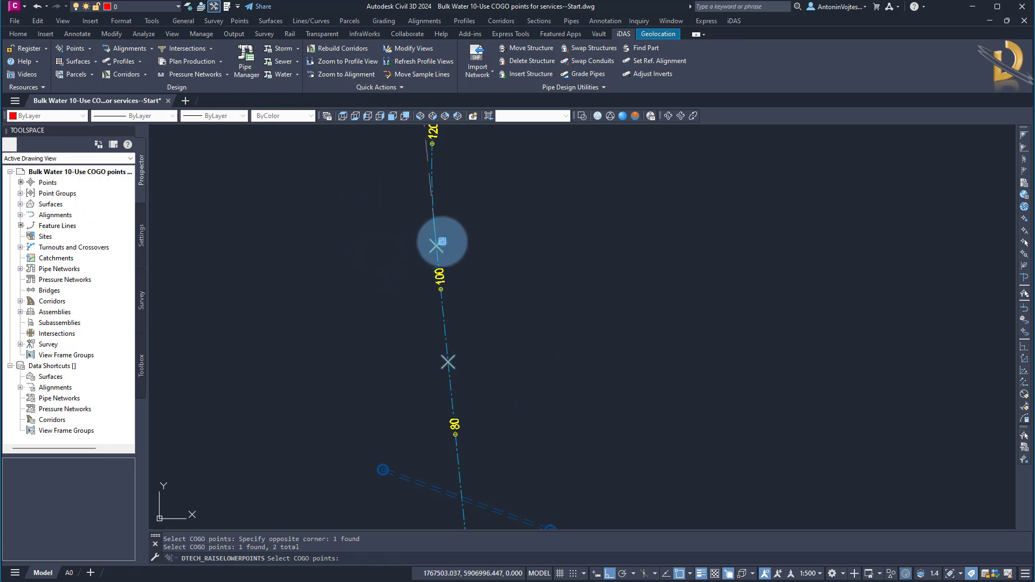
Lower the selected COGO points by 0.8 and check their new positions in the profile view.
right_click(500, 302)
left_click(373, 557)
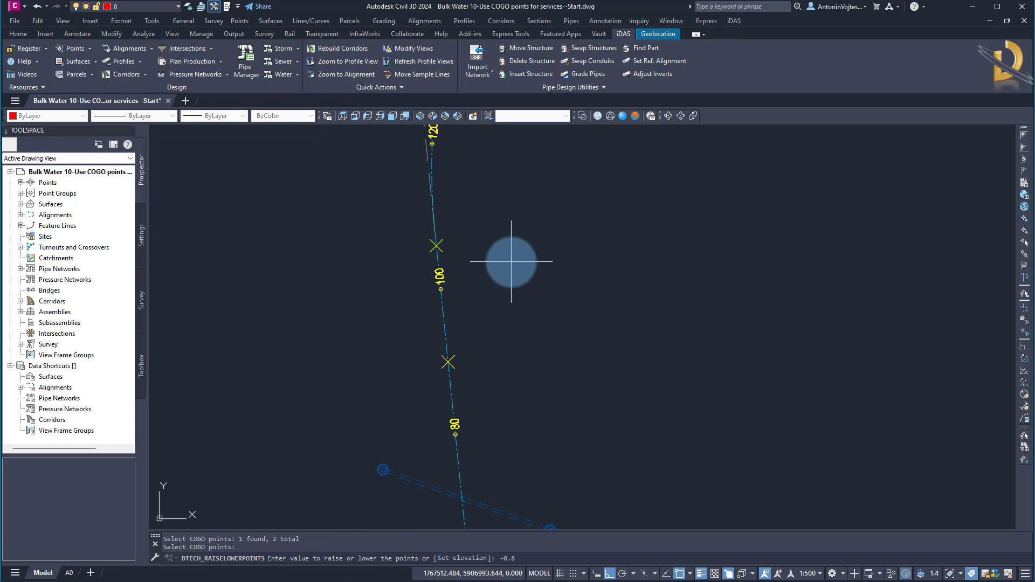
key("Return")
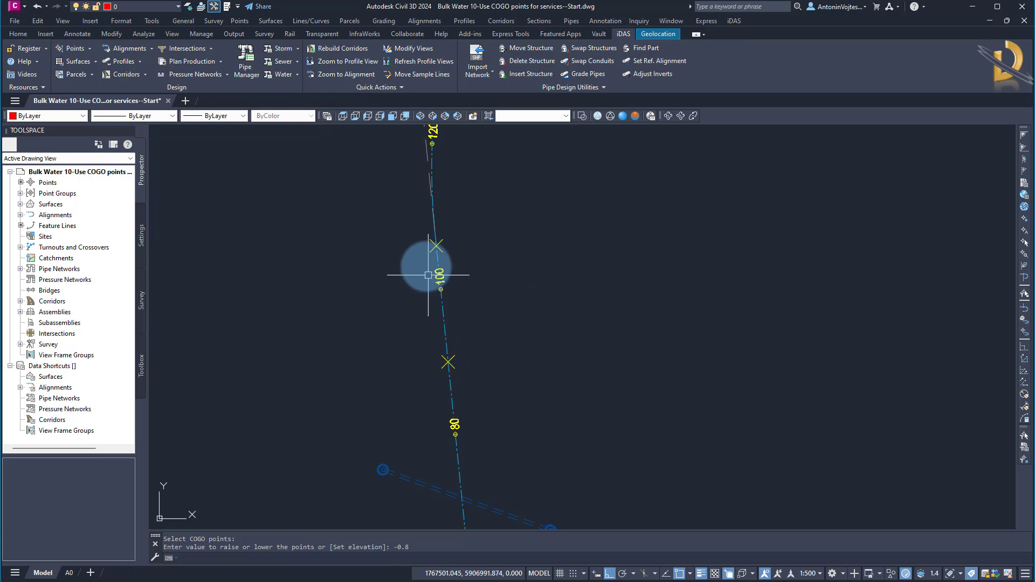
scroll(421, 399, "down", 5)
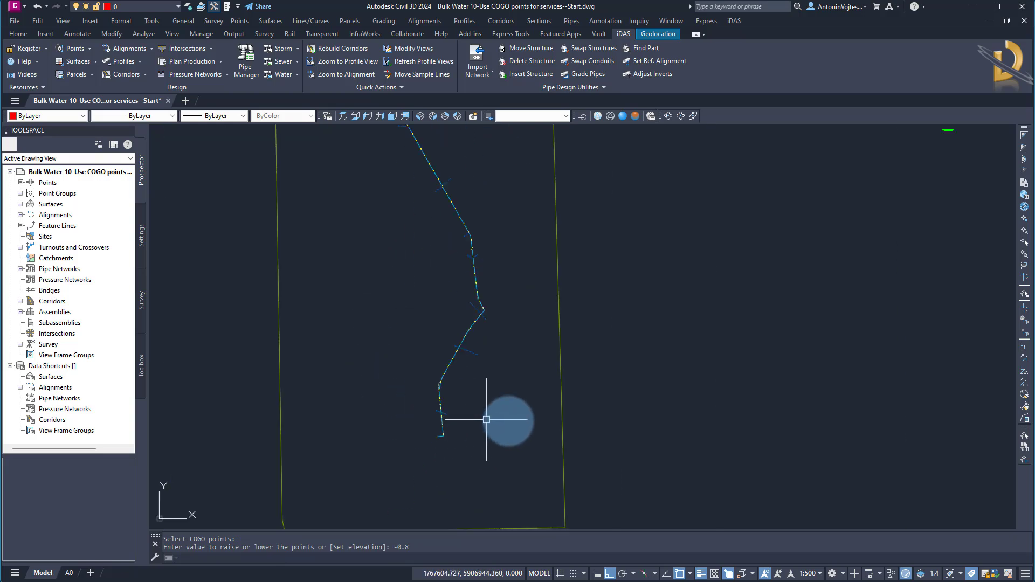
middle_click_drag(659, 298, 439, 428)
scroll(489, 300, "up", 8)
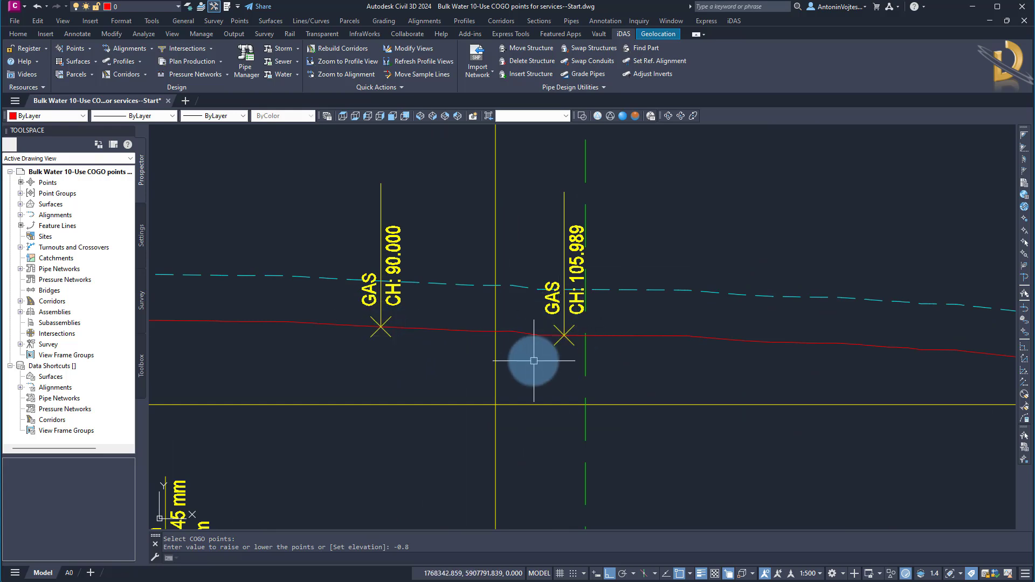
scroll(619, 300, "down", 10)
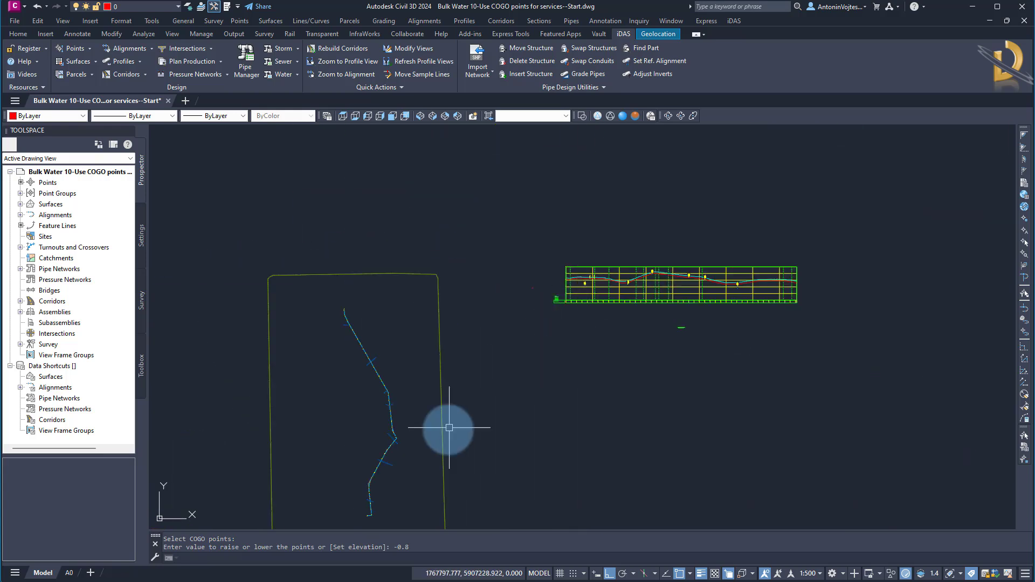
Expand Point Groups in the Prospector tree and enlarge the item view beneath it.
scroll(464, 363, "up", 10)
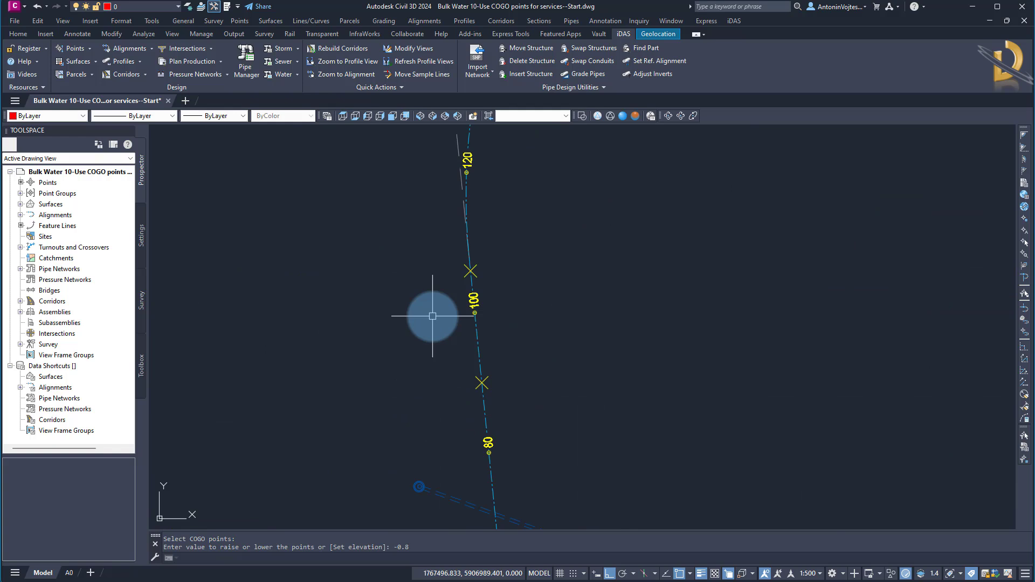
left_click(142, 174)
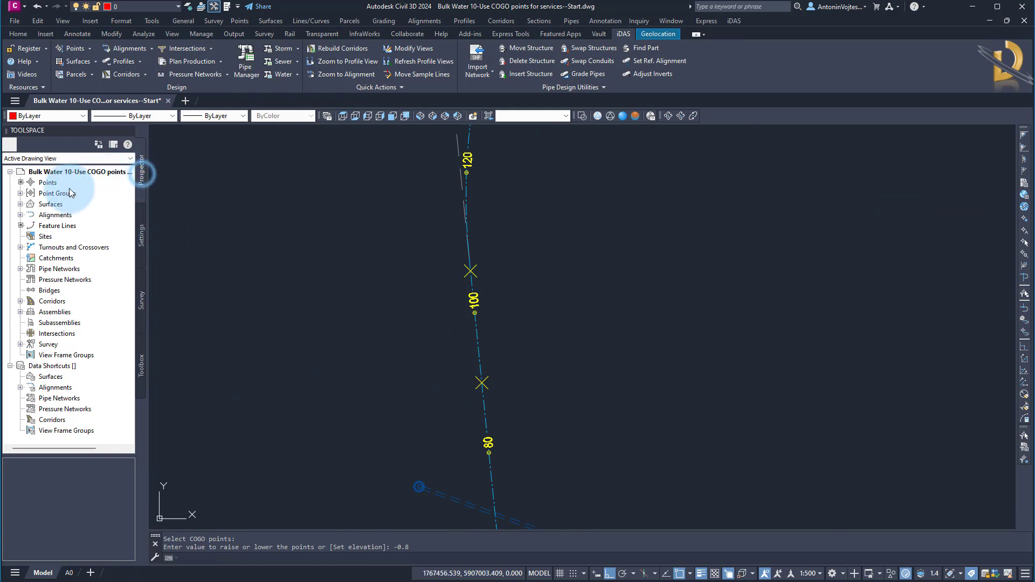
left_click(21, 193)
left_click(82, 204)
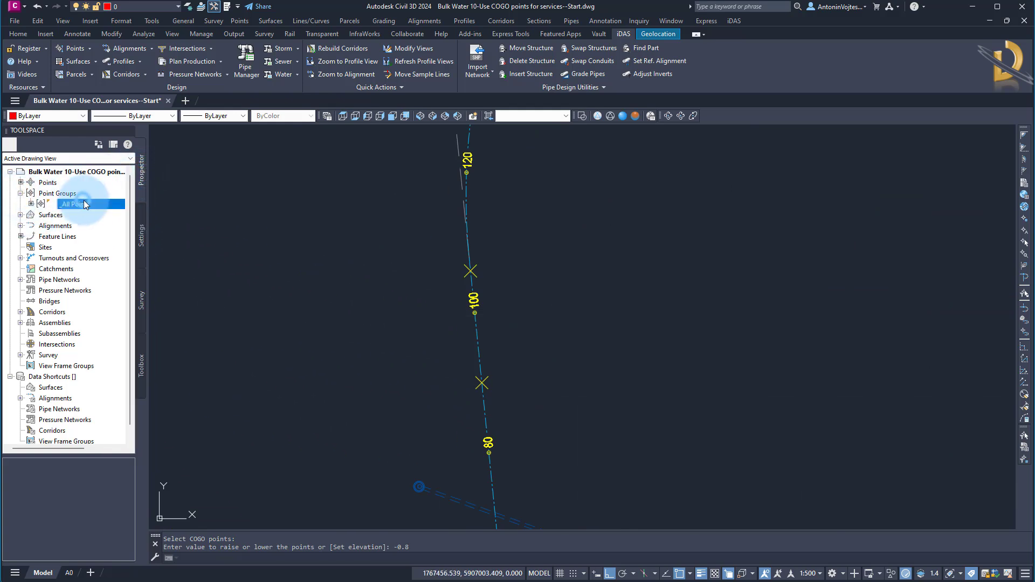
left_click_drag(74, 455, 82, 326)
left_click(49, 370)
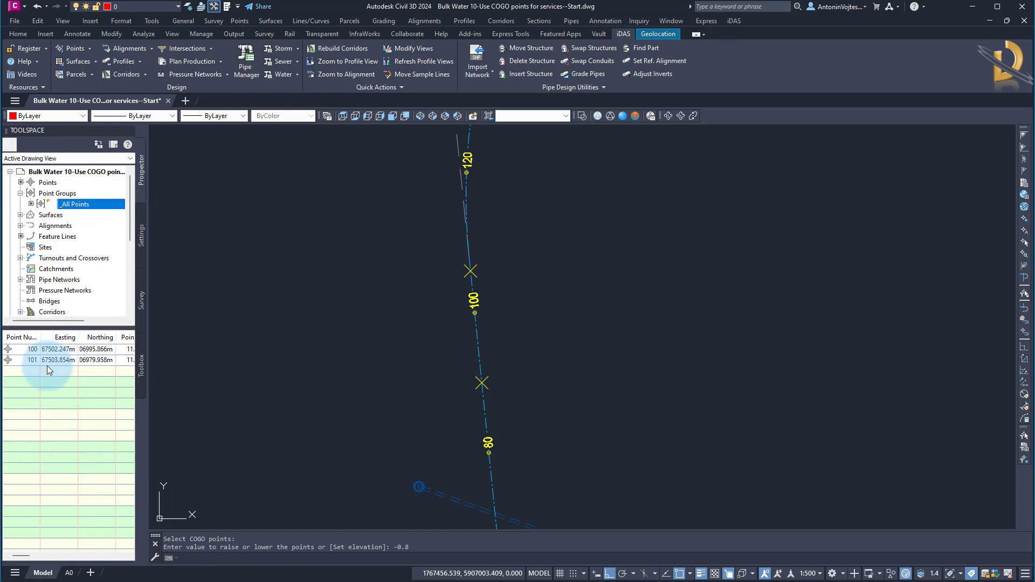
Create a new point group and name it Gas.
right_click(89, 194)
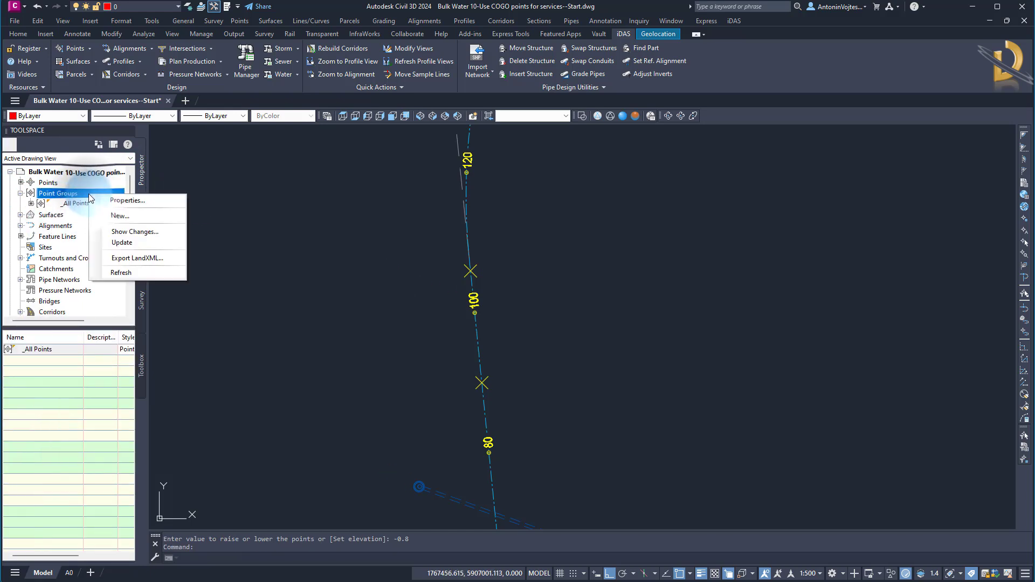
left_click(130, 216)
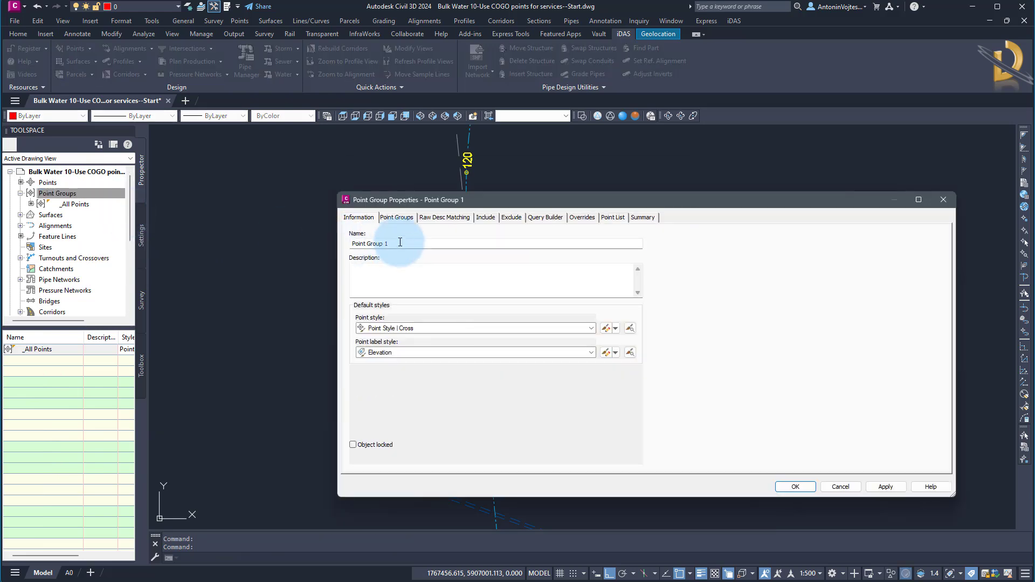
left_click(399, 242)
type("GA")
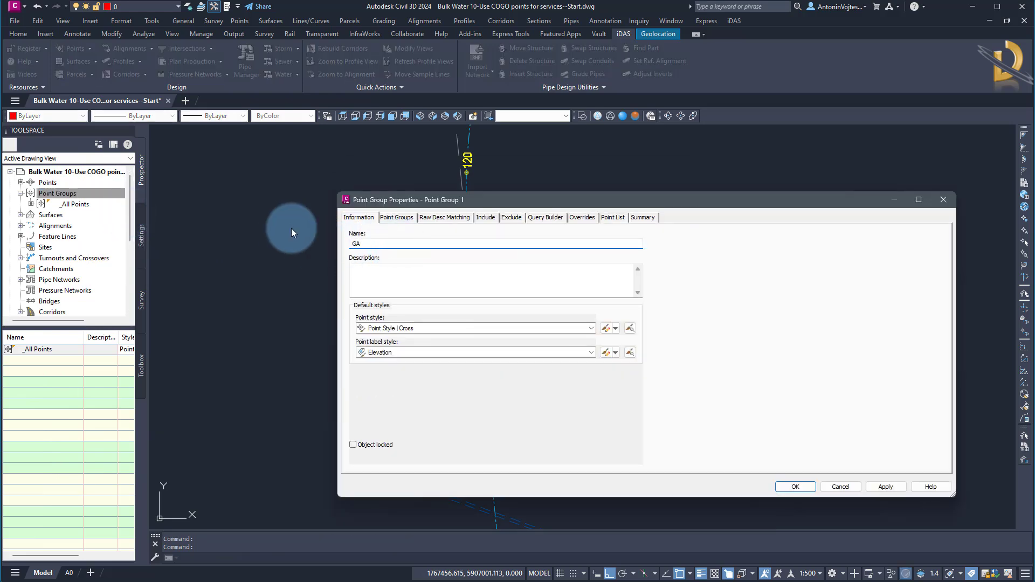
key("BackSpace")
type("as")
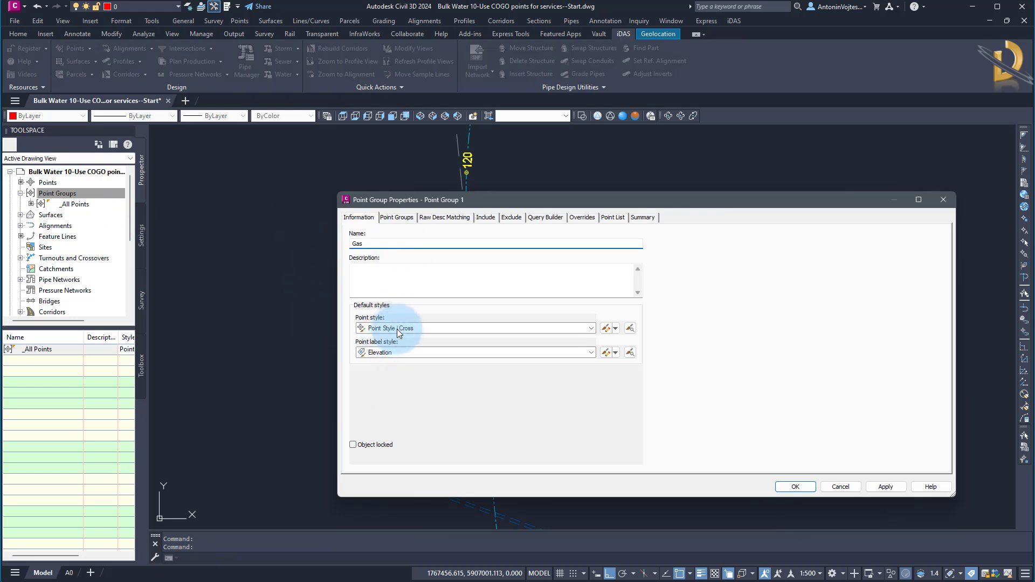
Set the Gas point group's point label style to Description.
left_click(399, 352)
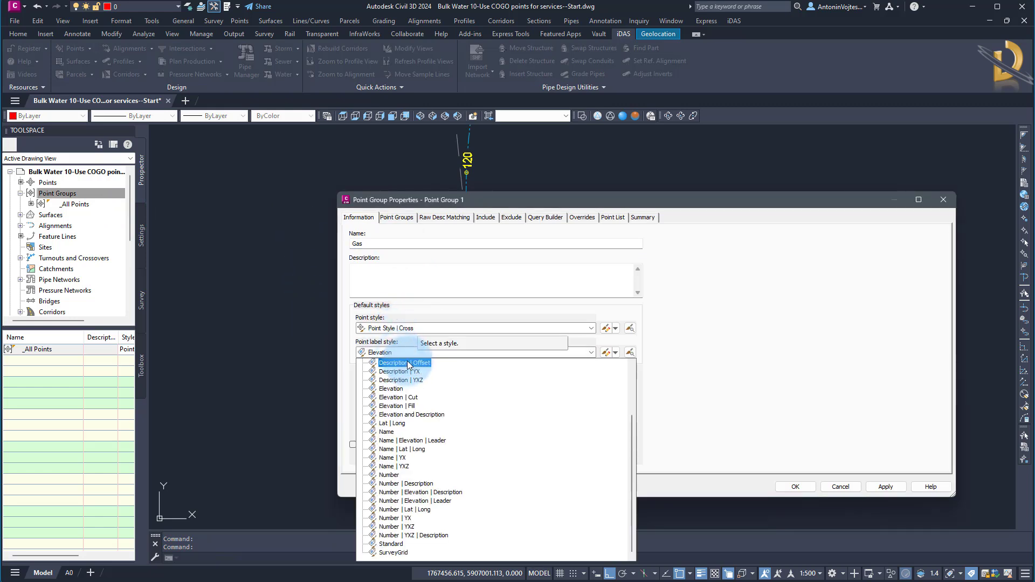
left_click(414, 441)
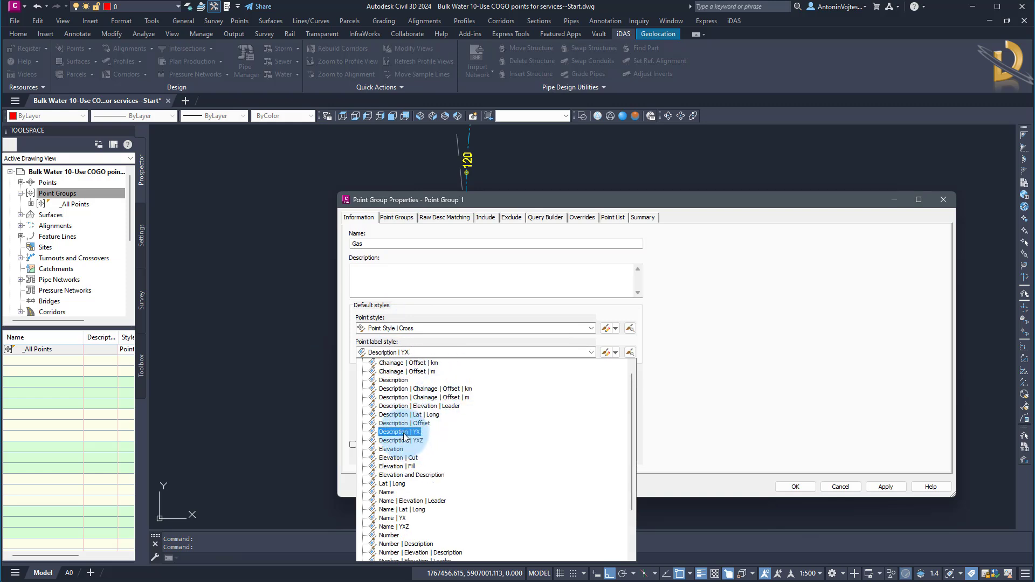
left_click(400, 384)
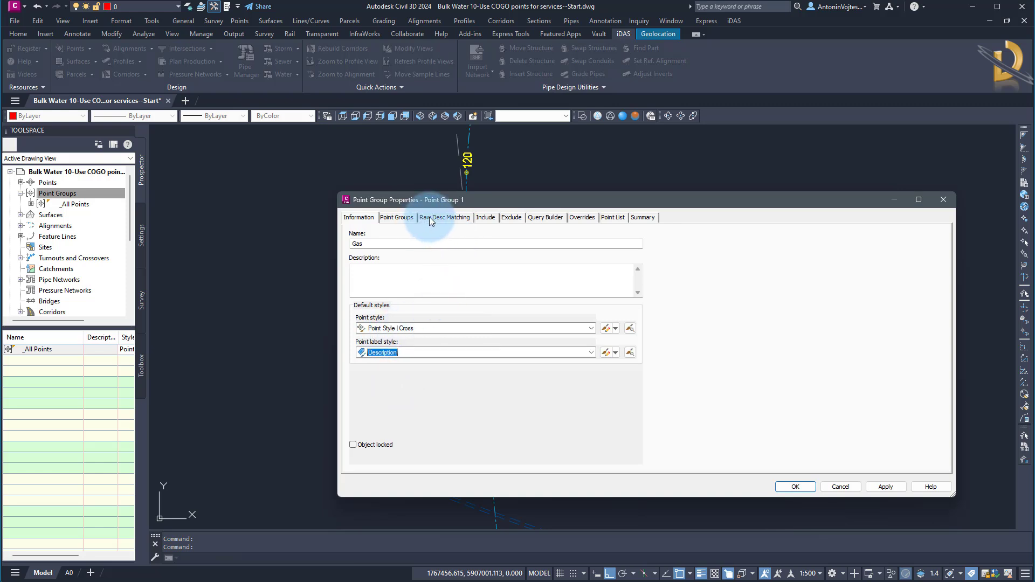
Include points with raw descriptions matching GAS, check the group's point list and finish creating the group.
left_click(446, 217)
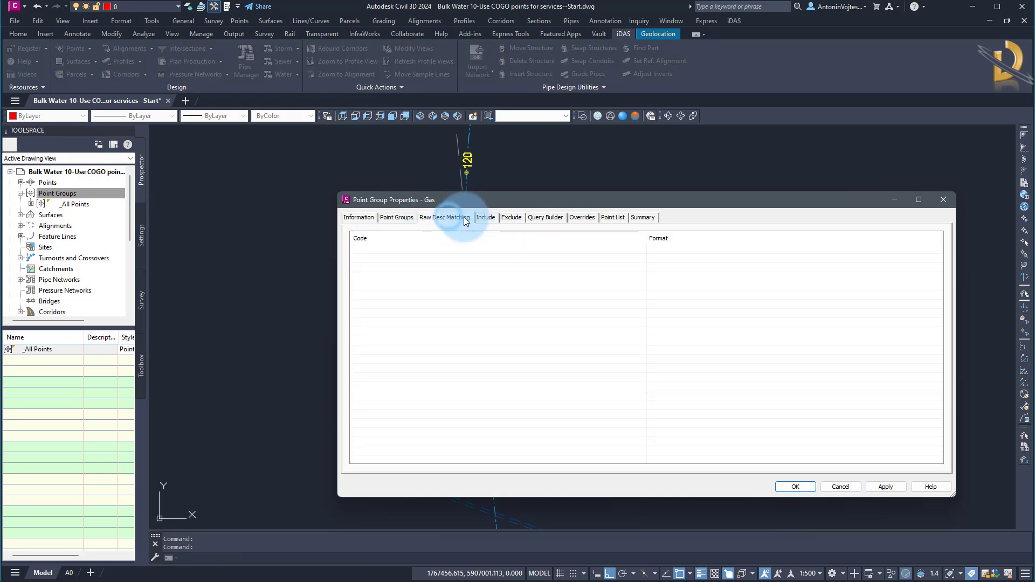
left_click(486, 218)
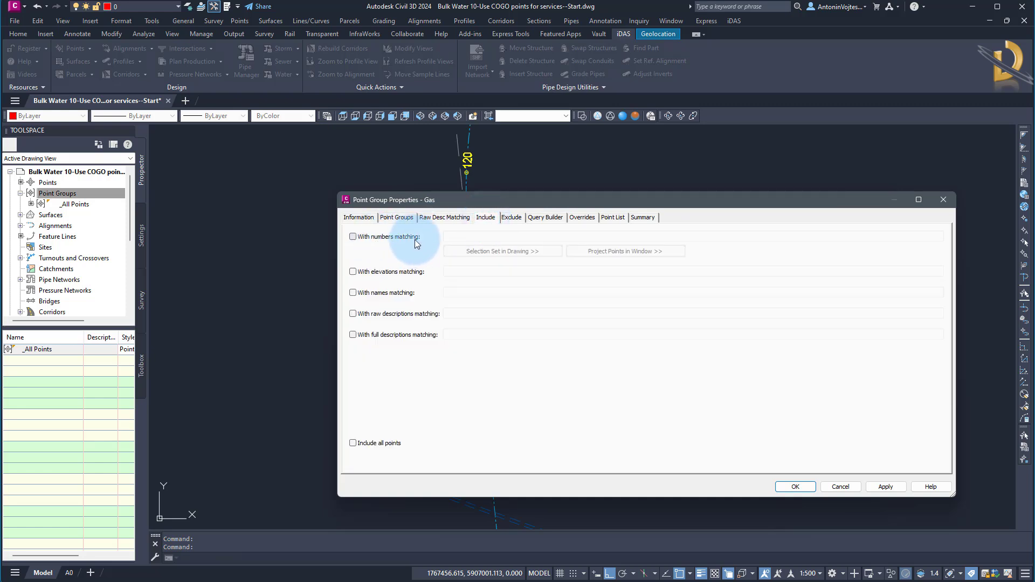
left_click(379, 315)
left_click(465, 311)
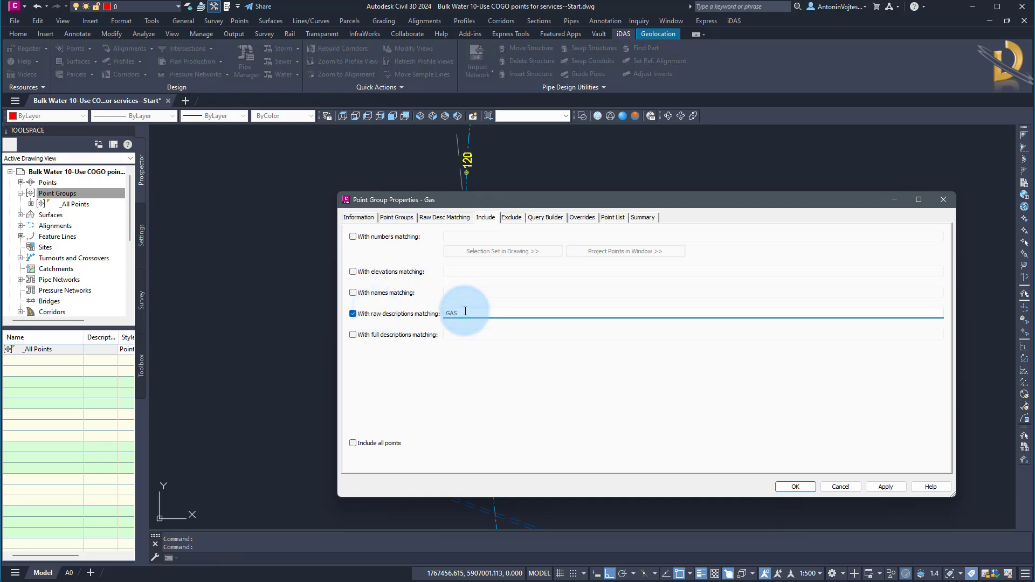
left_click(885, 489)
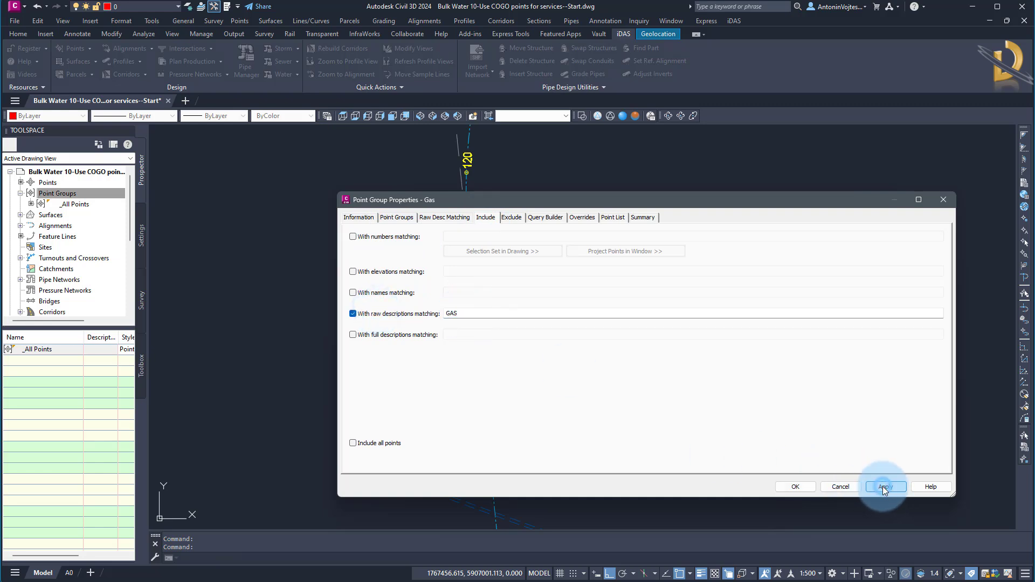
left_click(613, 217)
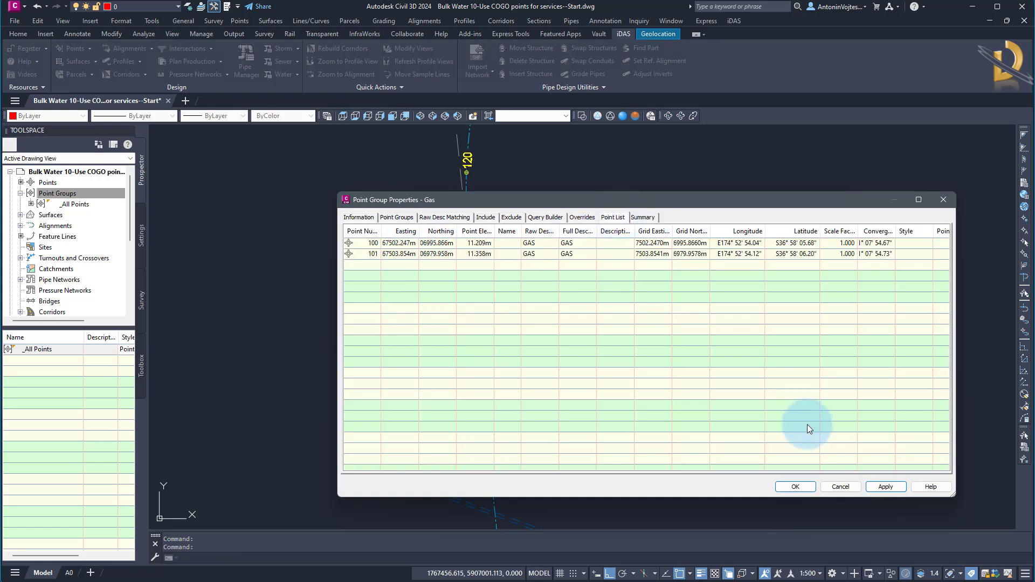
left_click(780, 487)
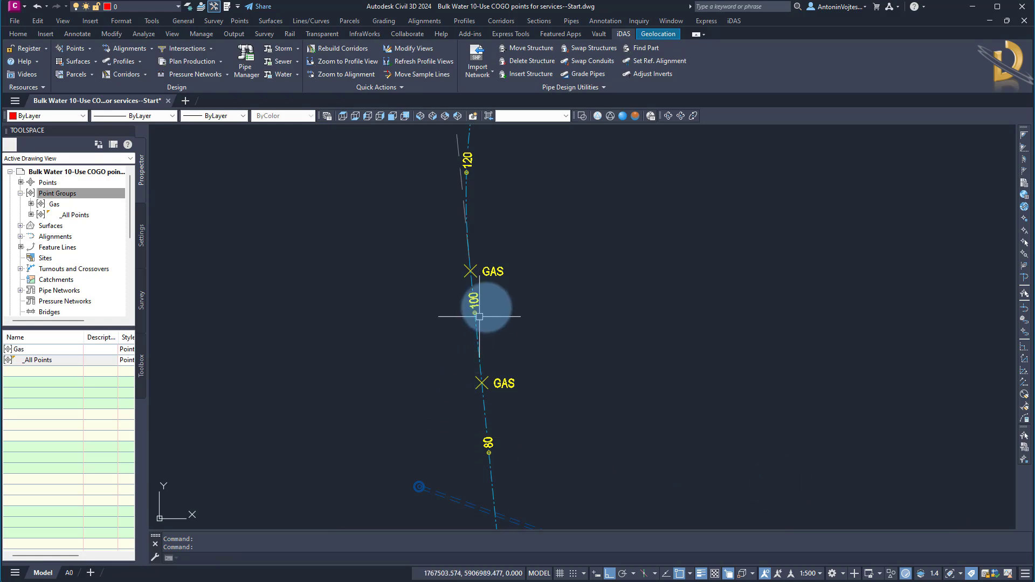
Inspect the two GAS points and their labels along the alignment in plan.
scroll(493, 267, "up", 4)
left_click(516, 447)
left_click(502, 250)
left_click(490, 264)
key("Escape")
Open the properties of the Bulk Water profile view and review its profiles and projected objects.
scroll(550, 295, "down", 4)
middle_click_drag(638, 361, 456, 315)
scroll(476, 331, "down", 4)
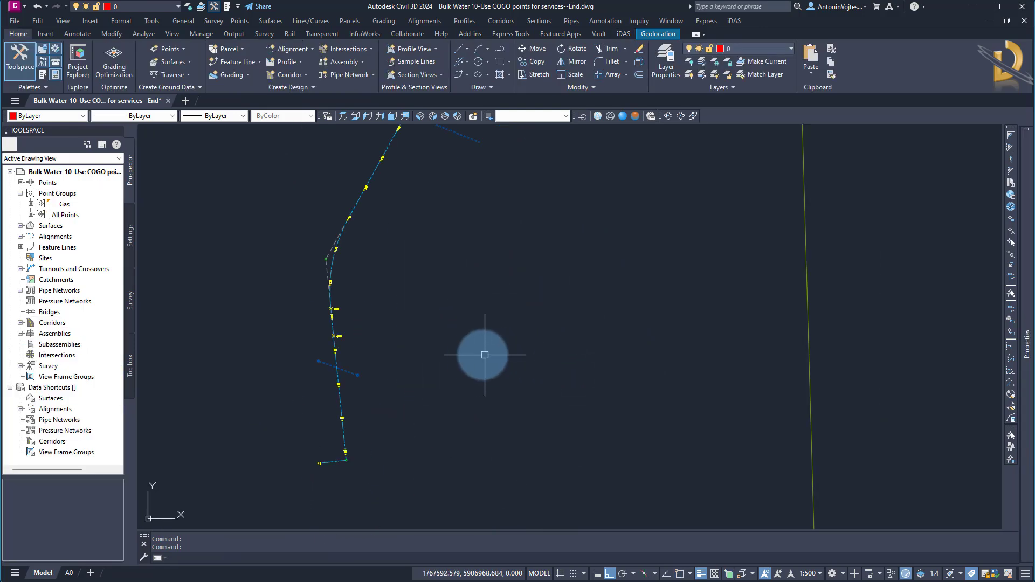
middle_click_drag(859, 185, 527, 485)
scroll(492, 339, "up", 6)
middle_click_drag(452, 340, 537, 341)
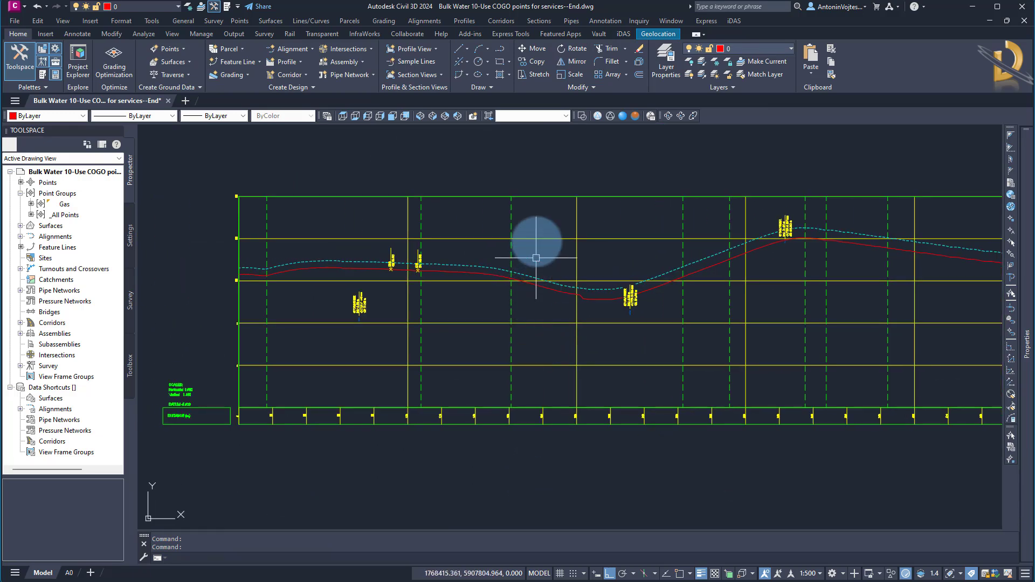
left_click(536, 197)
right_click(540, 197)
left_click(573, 298)
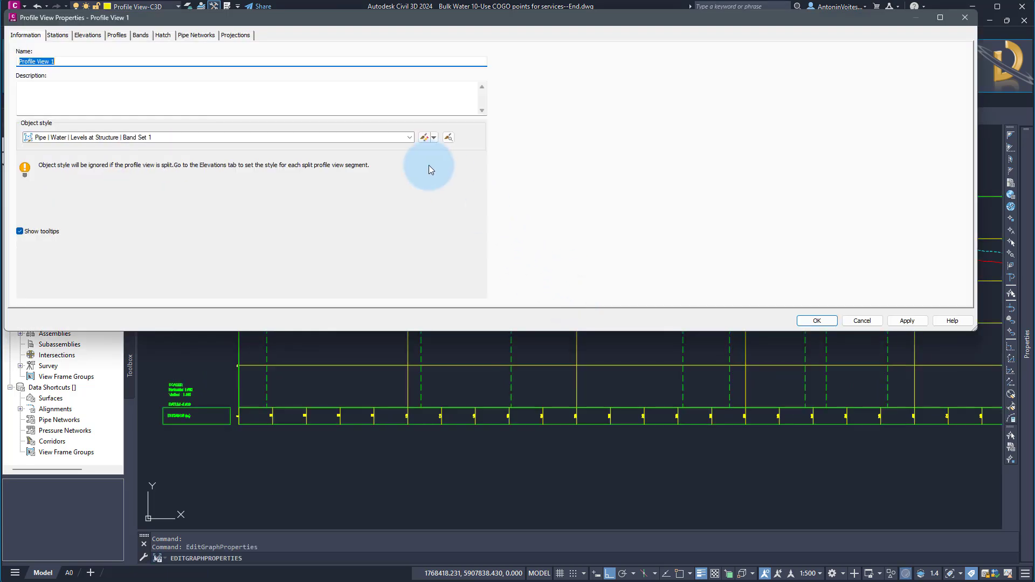
left_click(235, 35)
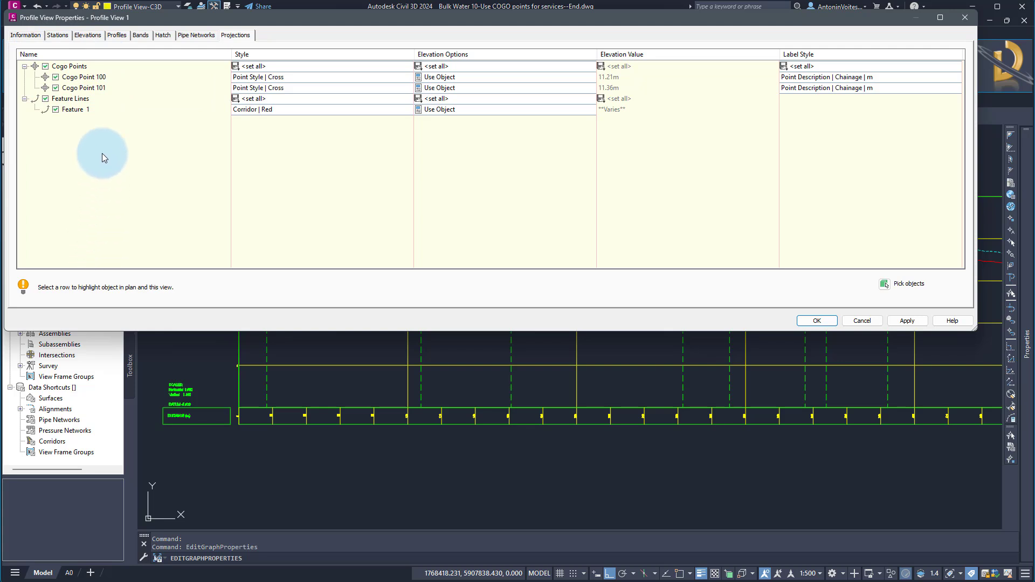
left_click(115, 36)
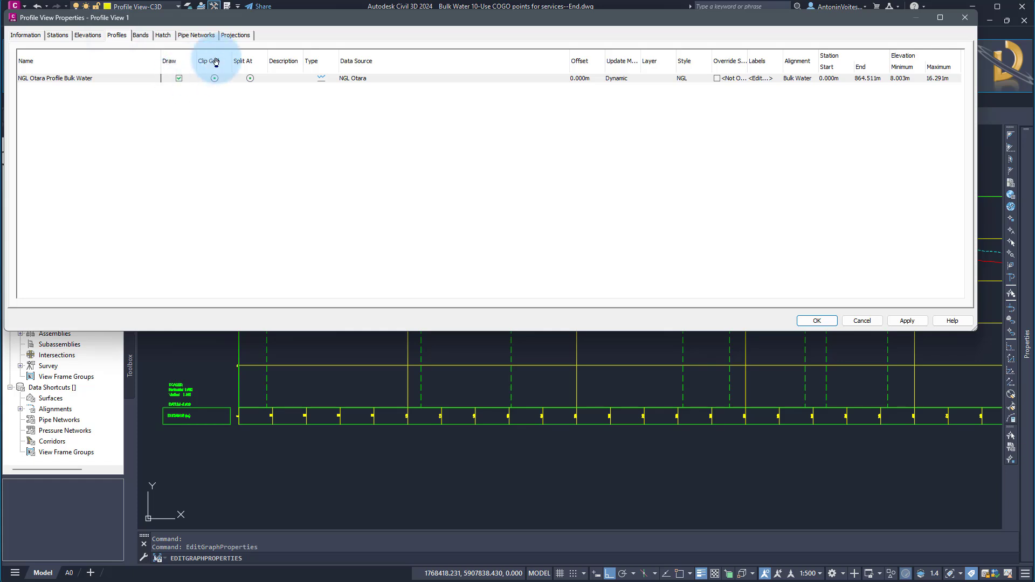
left_click(236, 35)
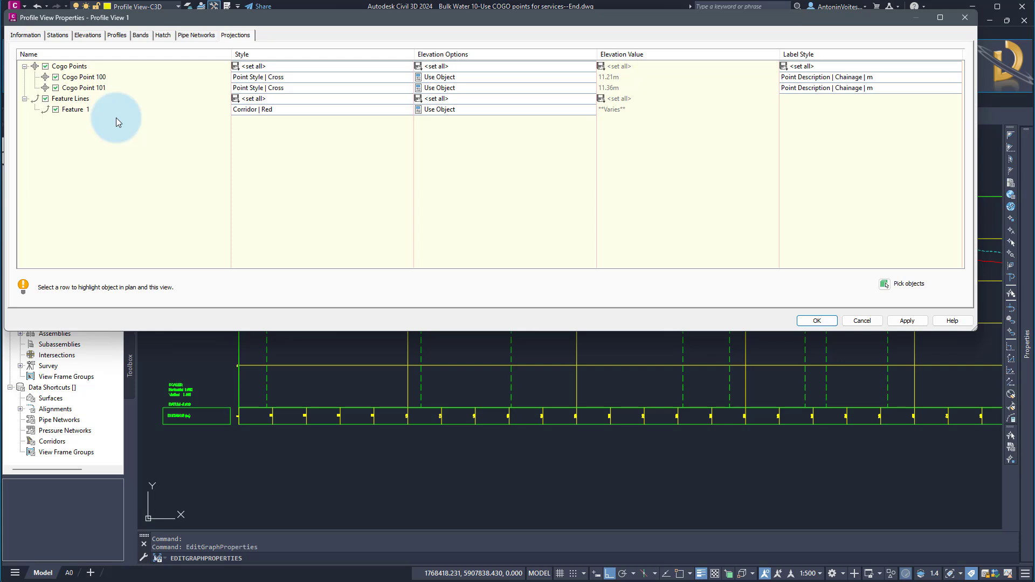
Set the projection style of all COGO points in the profile view to _No Display.
left_click(303, 66)
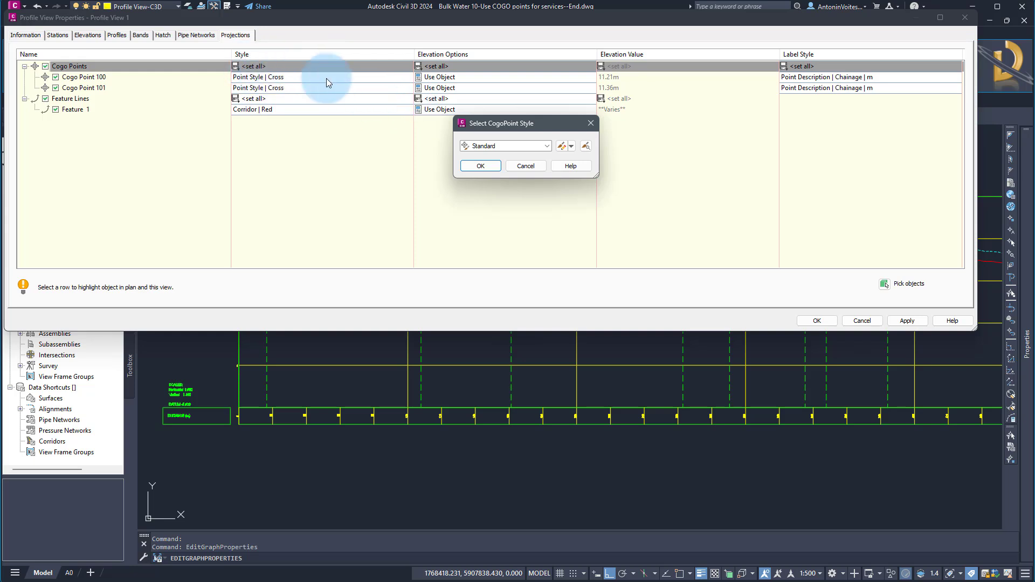
left_click(494, 146)
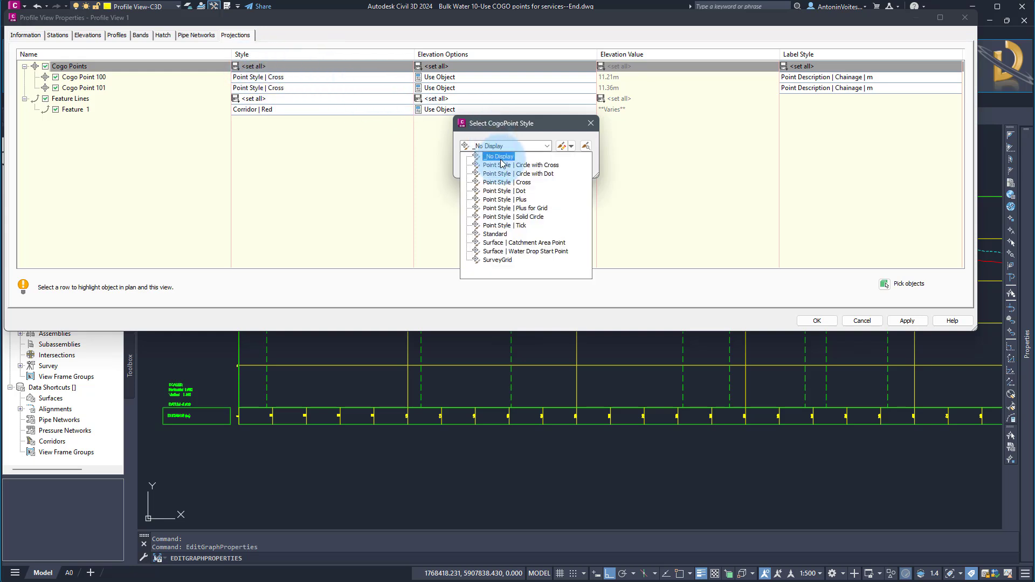
left_click(498, 157)
left_click(493, 167)
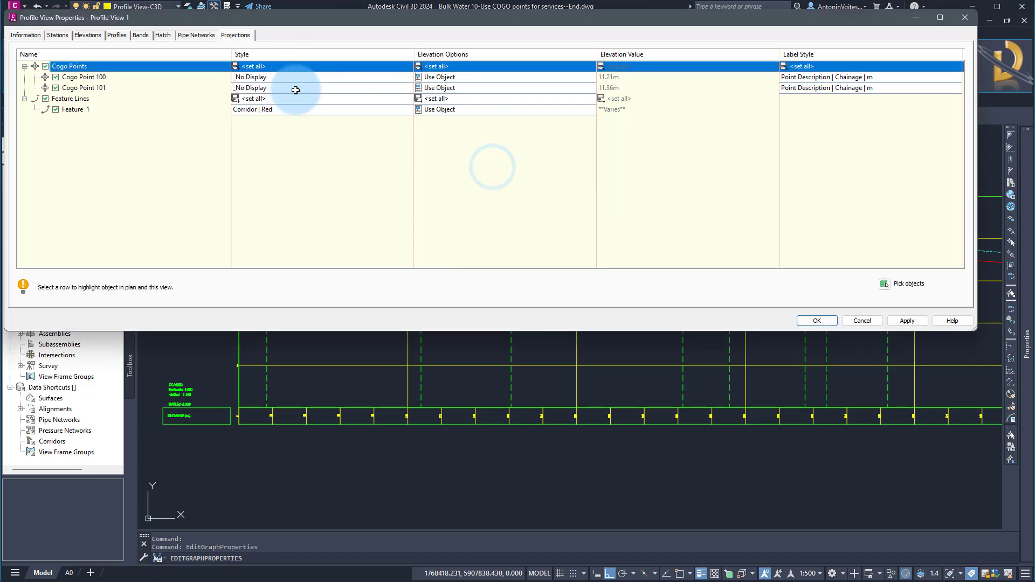
Set the label style of all projected COGO points to <none> and apply the profile view properties.
left_click(808, 63)
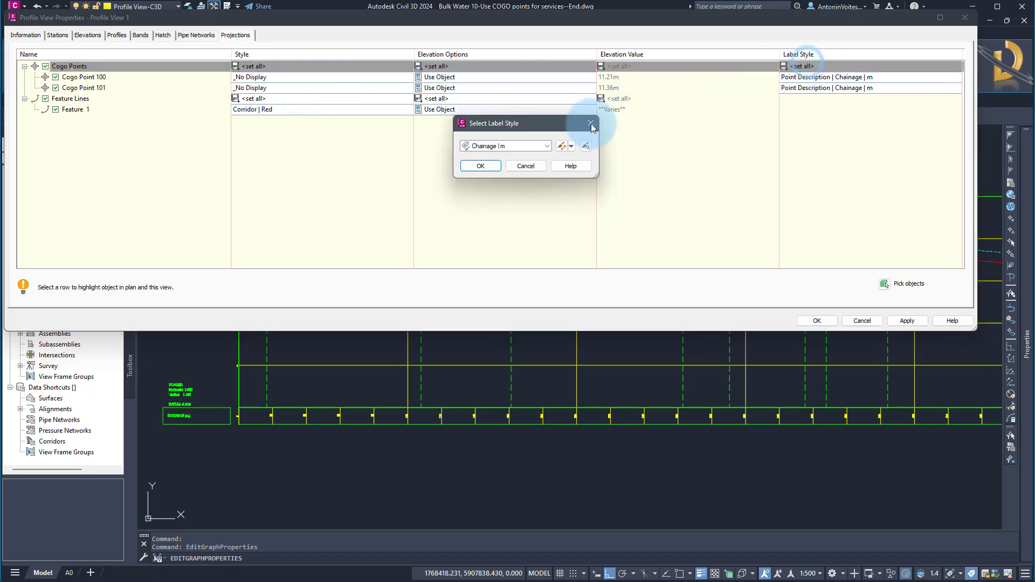
left_click(507, 147)
left_click(494, 156)
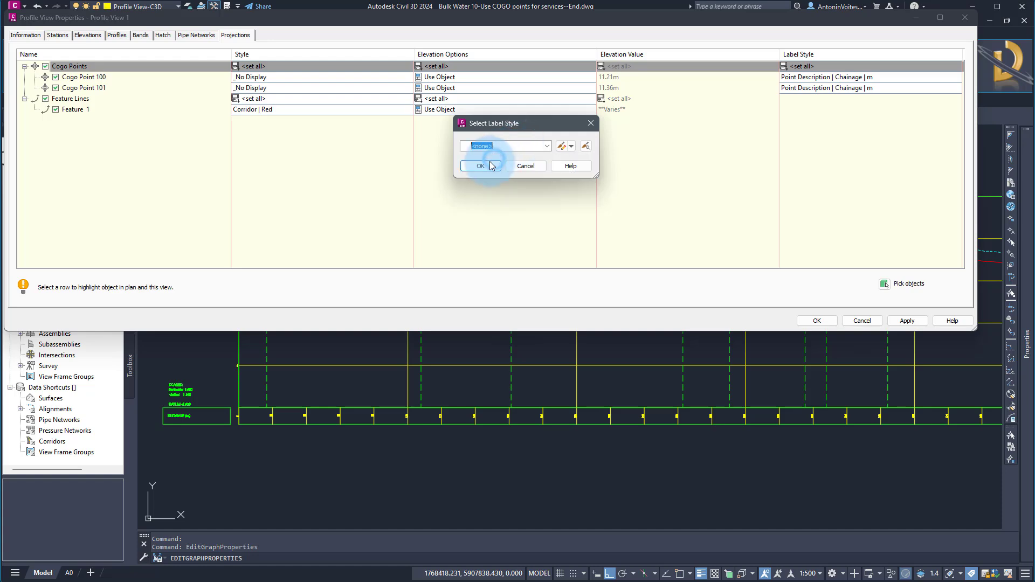
left_click(482, 166)
left_click(807, 322)
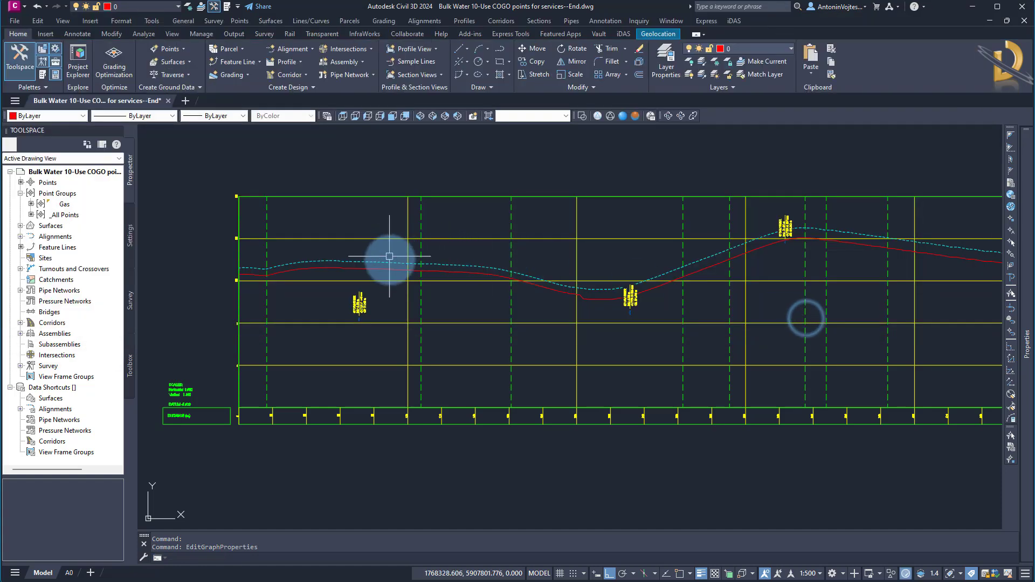
Reopen the profile view properties and set the style of all projected COGO points to Point Style | Cross.
scroll(393, 268, "up", 5)
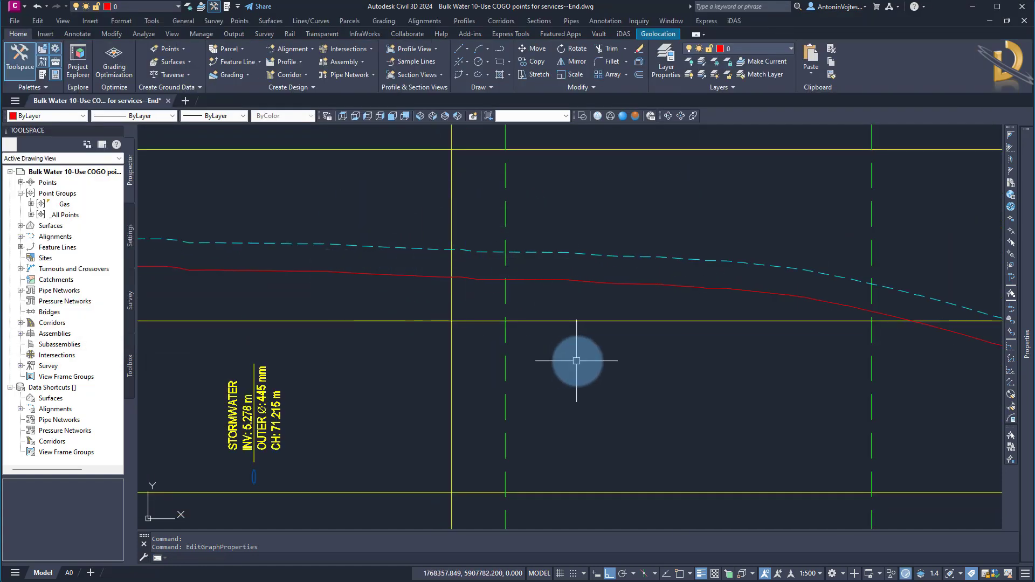
left_click(604, 352)
right_click(586, 310)
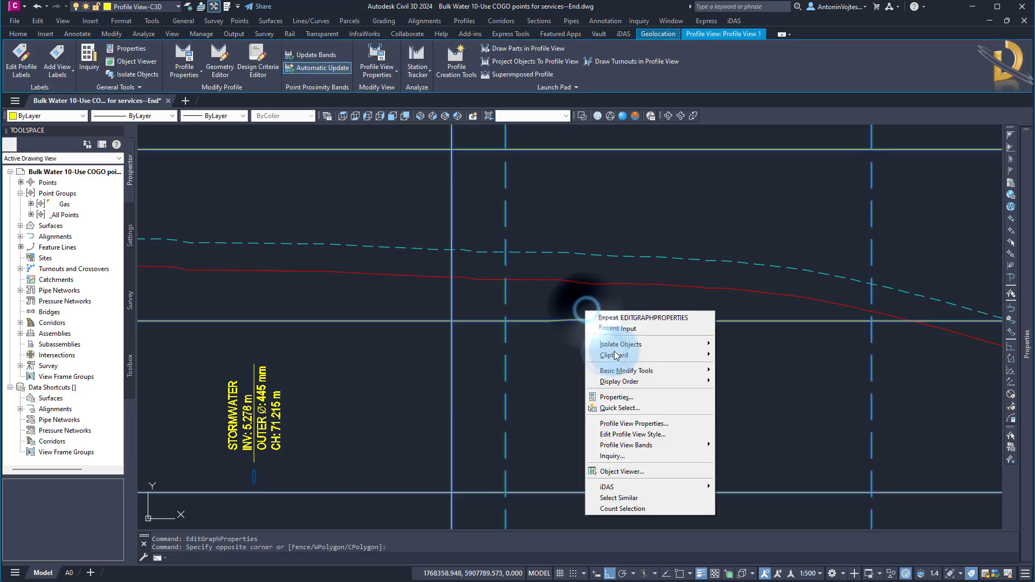
left_click(622, 424)
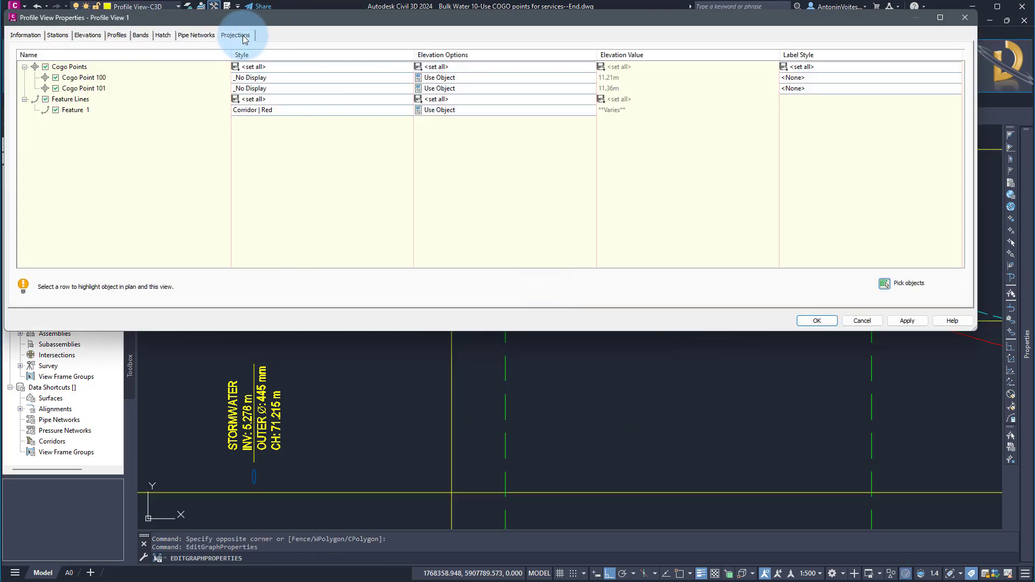
left_click(269, 67)
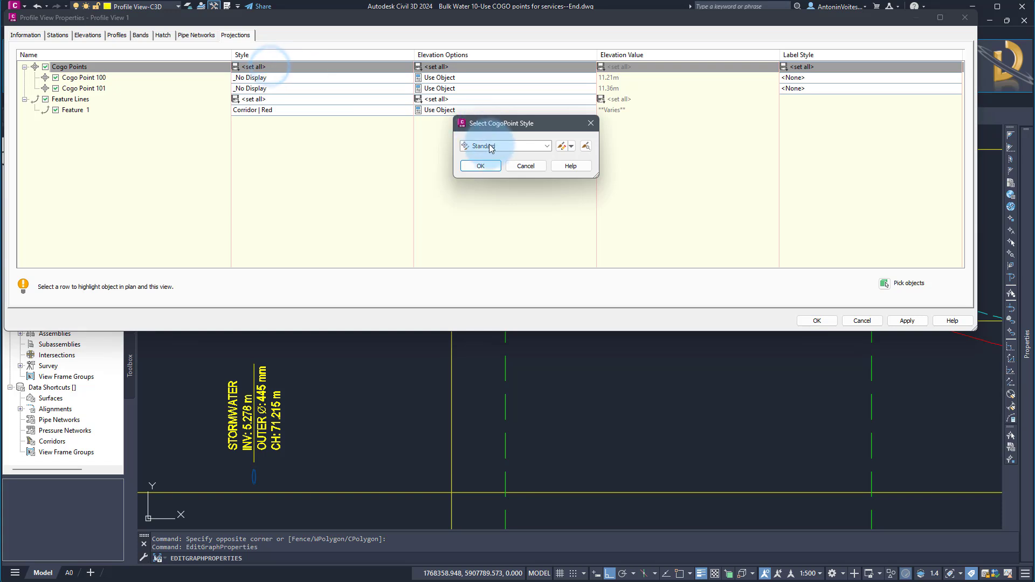
left_click(491, 147)
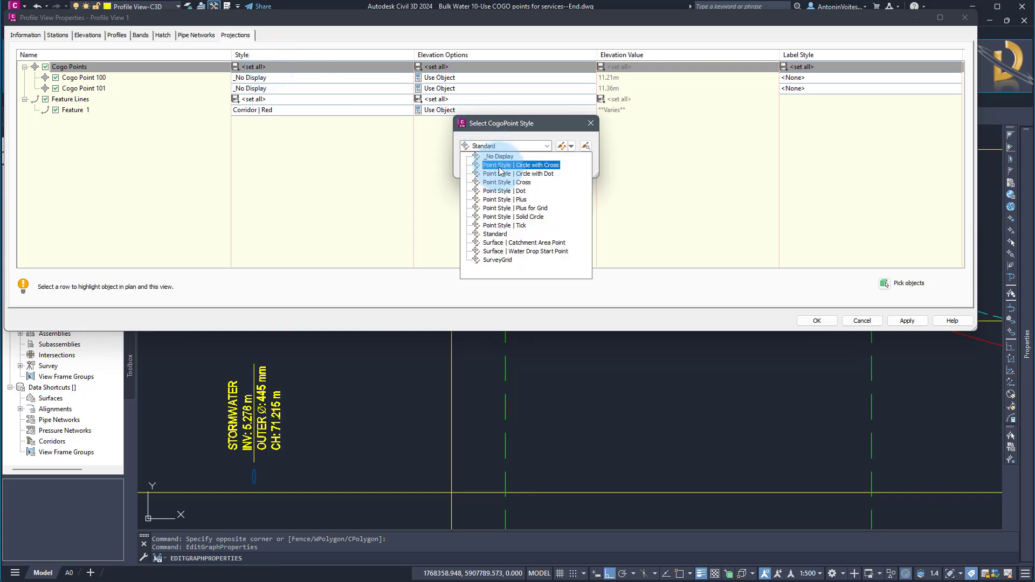
left_click(506, 182)
left_click(481, 165)
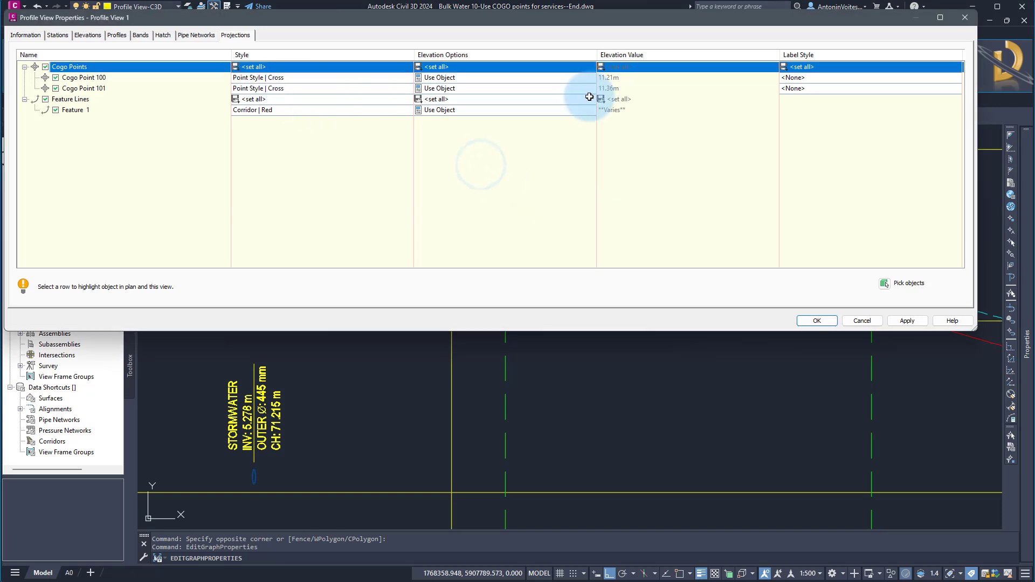
Set the label style of all projected COGO points to Point Description | Chainage | m and apply the properties.
left_click(804, 66)
left_click(532, 146)
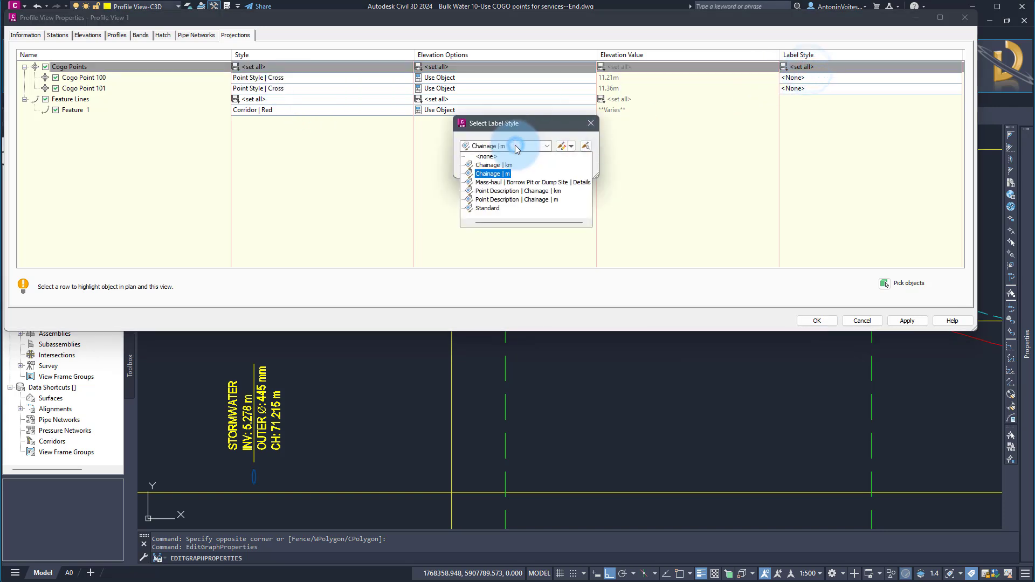
left_click(518, 199)
left_click(484, 163)
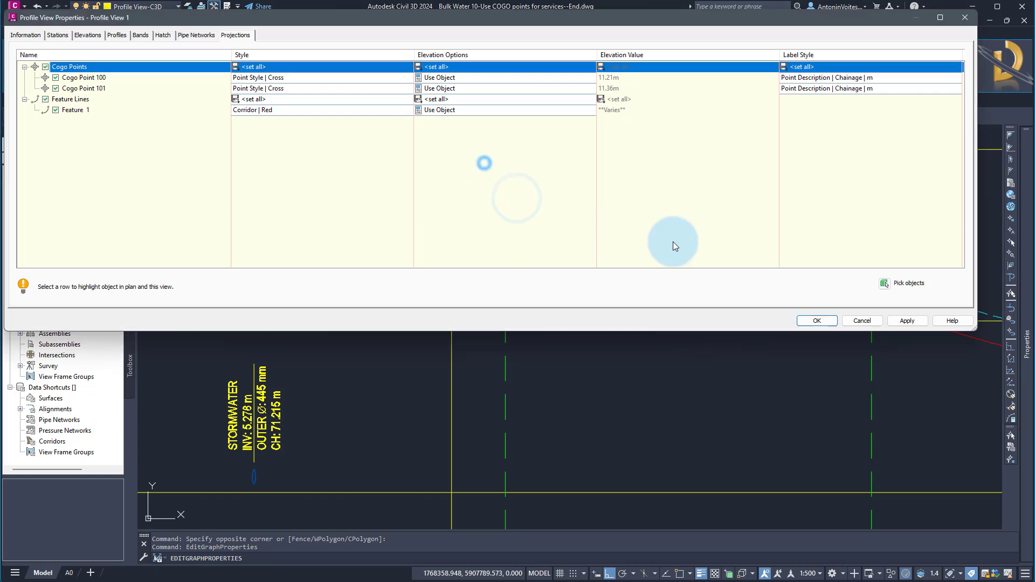
left_click(827, 321)
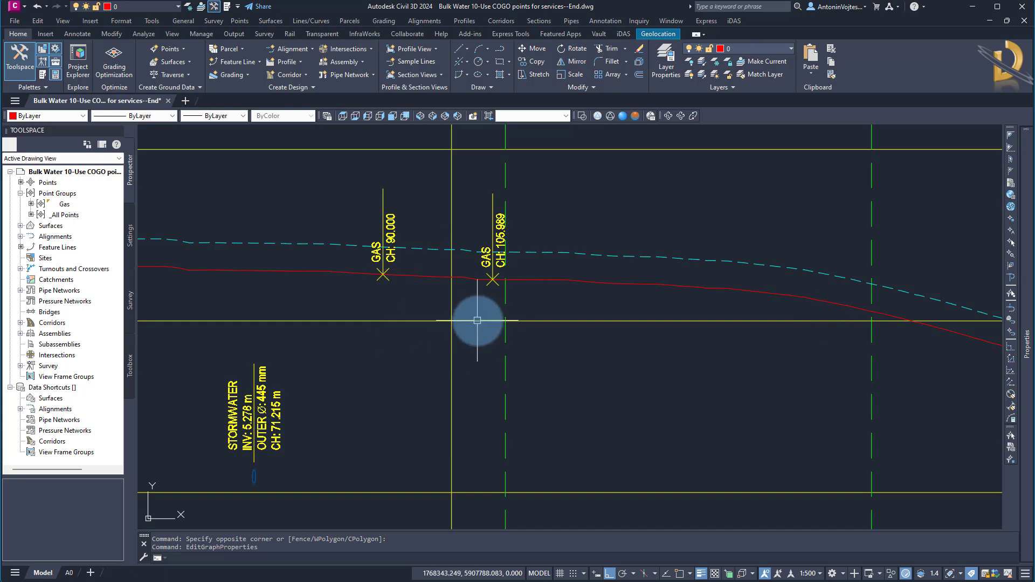
Turn off the projection of all COGO points in the profile view properties and apply the change.
scroll(494, 319, "down", 2)
left_click(553, 212)
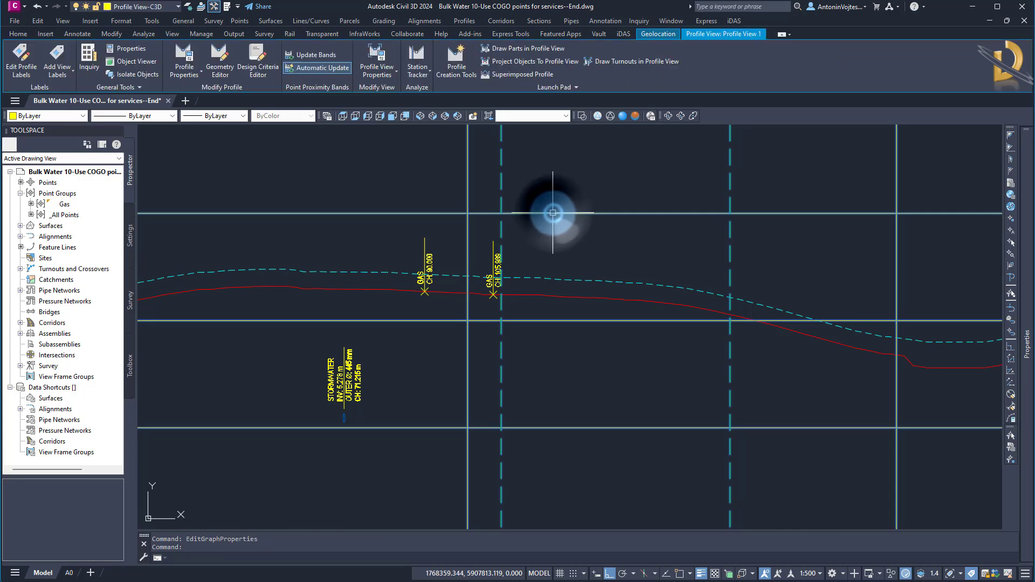
right_click(555, 215)
left_click(581, 326)
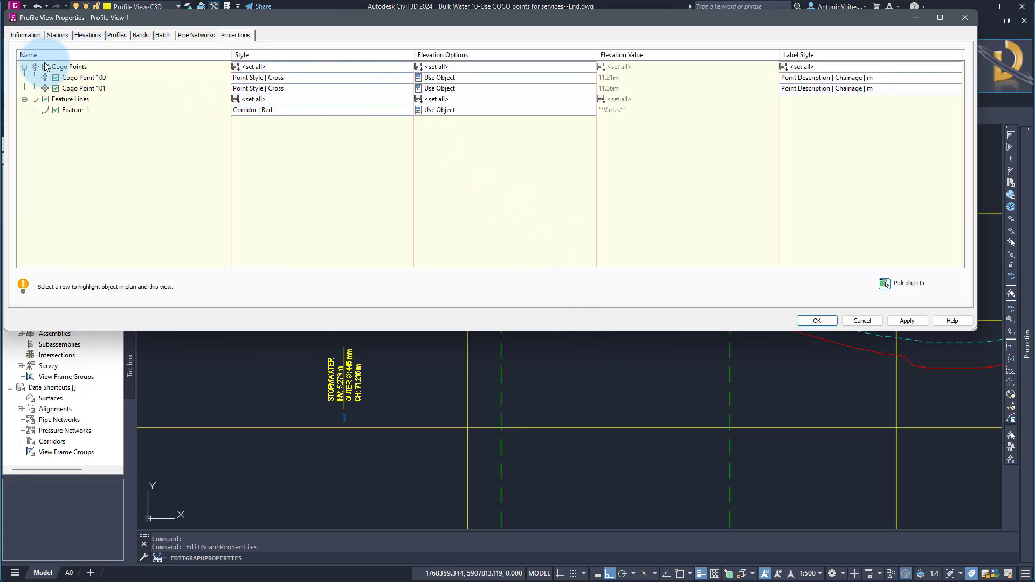
left_click(46, 67)
left_click(818, 322)
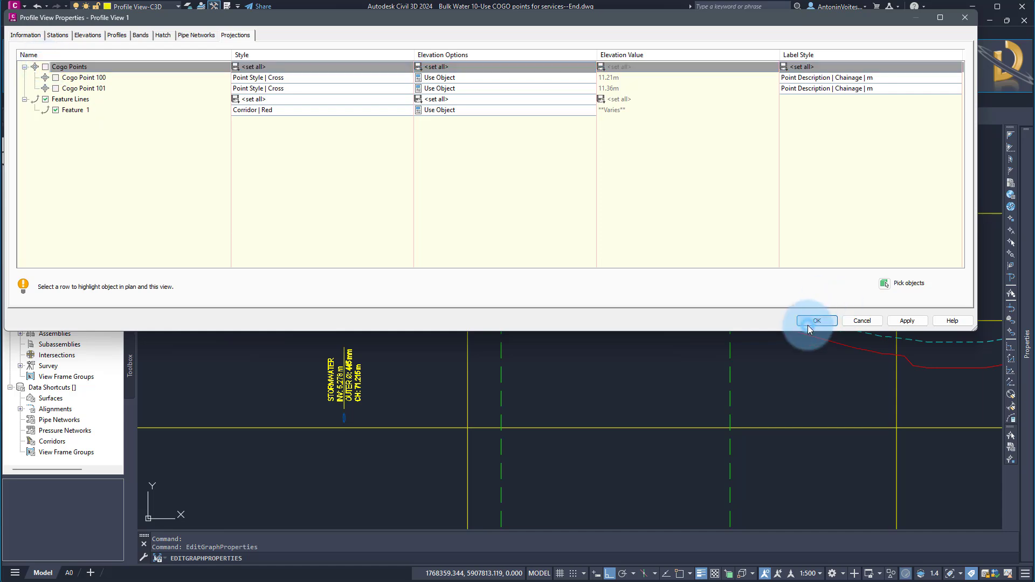
Reopen the profile view properties to check which objects remain listed as projections.
left_click(582, 251)
left_click(555, 202)
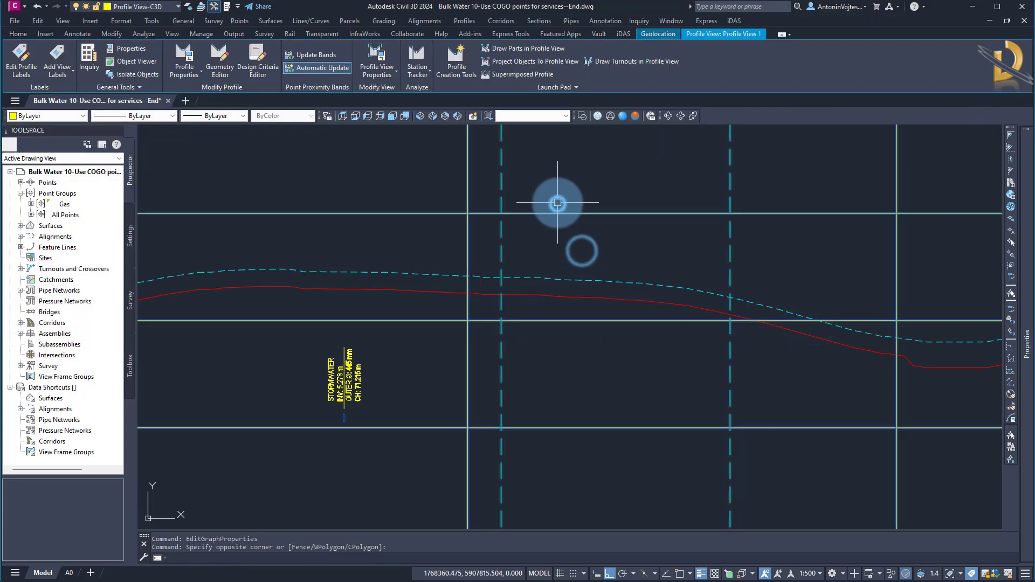
right_click(557, 203)
left_click(589, 317)
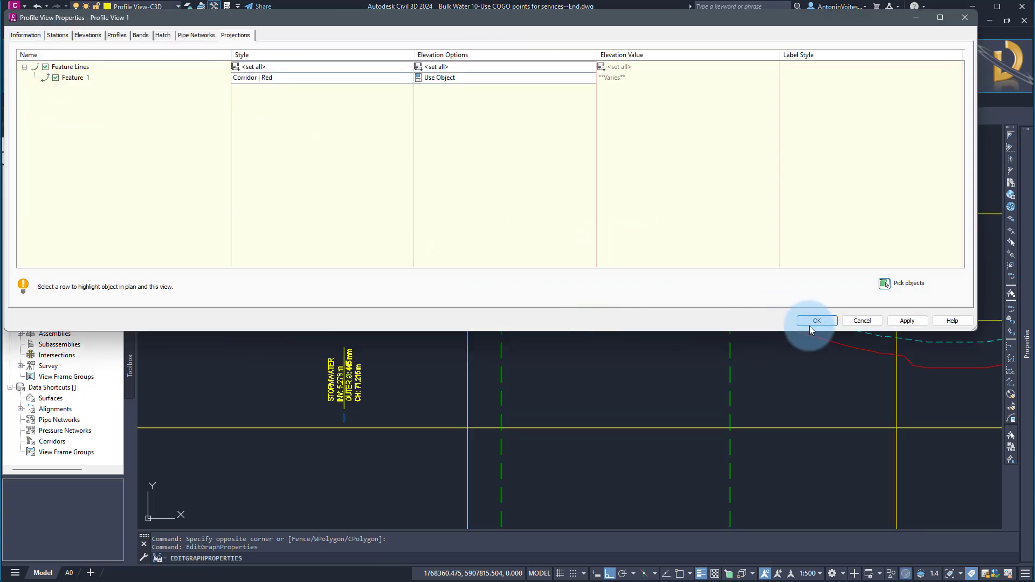
Close the profile view properties without applying anything and examine the gas points along the alignment in plan.
left_click(857, 322)
scroll(548, 220, "down", 8)
middle_click_drag(414, 404, 602, 274)
scroll(386, 492, "up", 6)
scroll(484, 342, "up", 3)
scroll(470, 335, "up", 1)
scroll(428, 382, "up", 2)
scroll(449, 233, "up", 1)
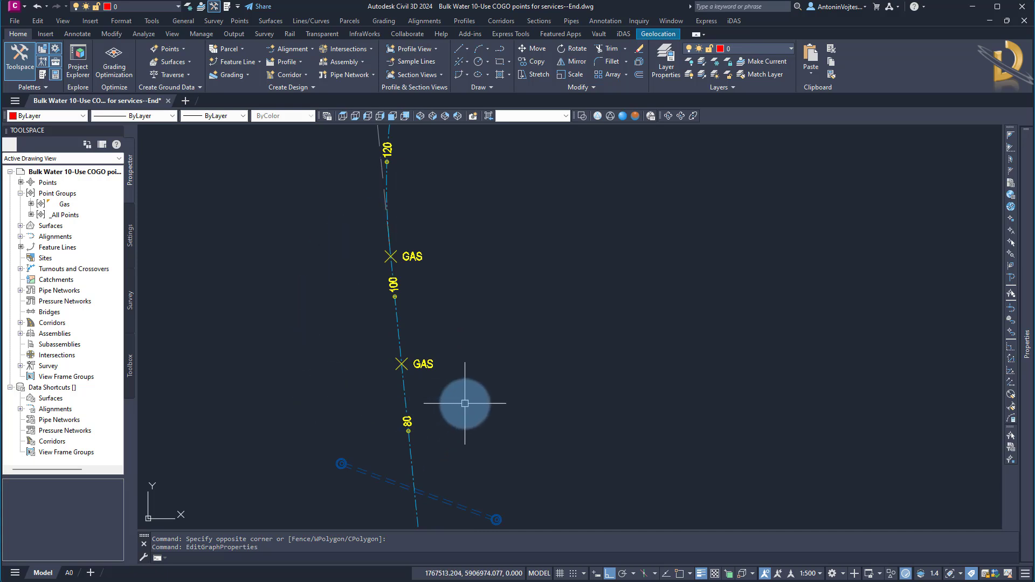
scroll(399, 302, "down", 6)
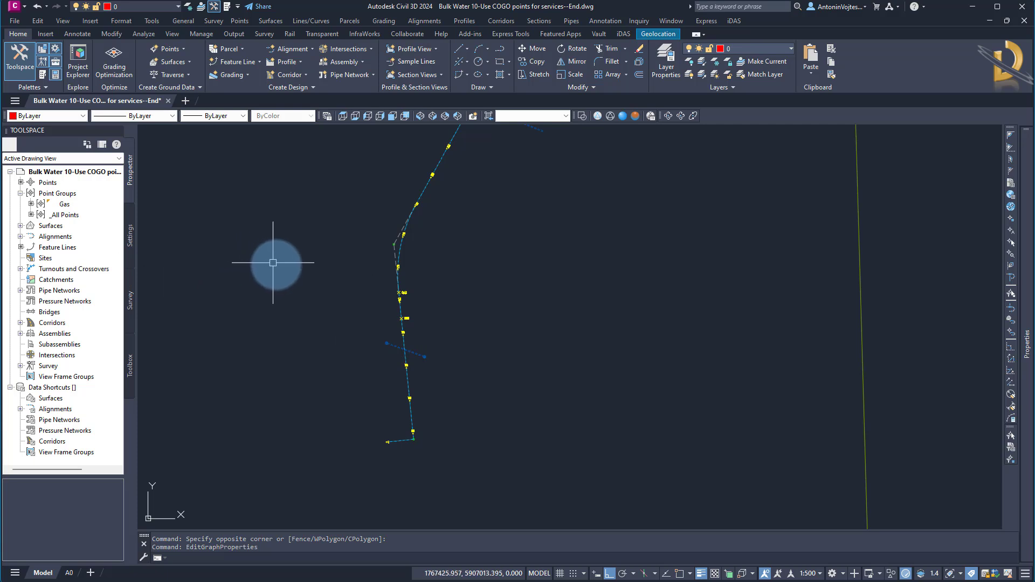
scroll(378, 314, "up", 2)
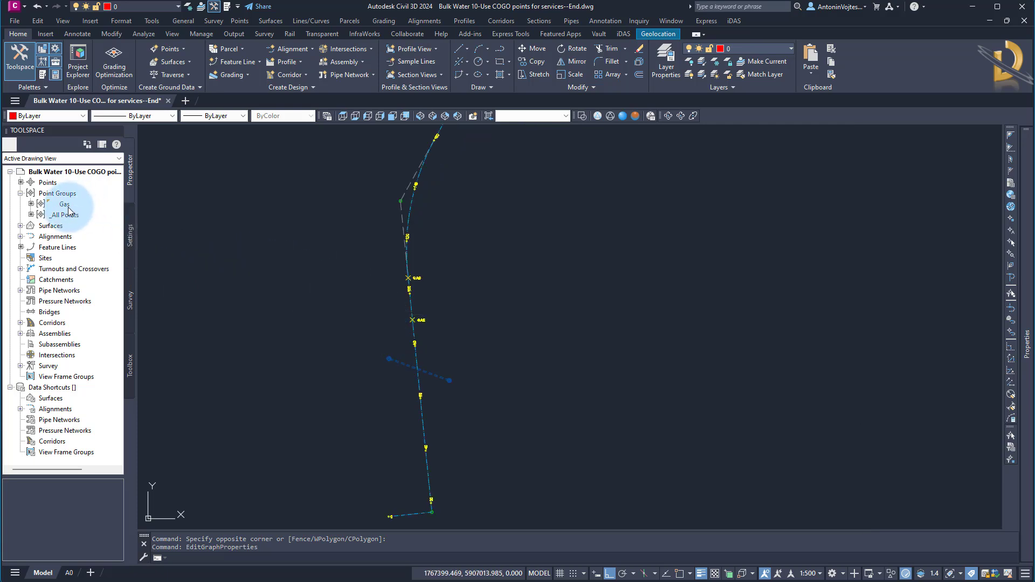
Try to delete points 100 and 101 from the point list of the _All Points group.
left_click(53, 214)
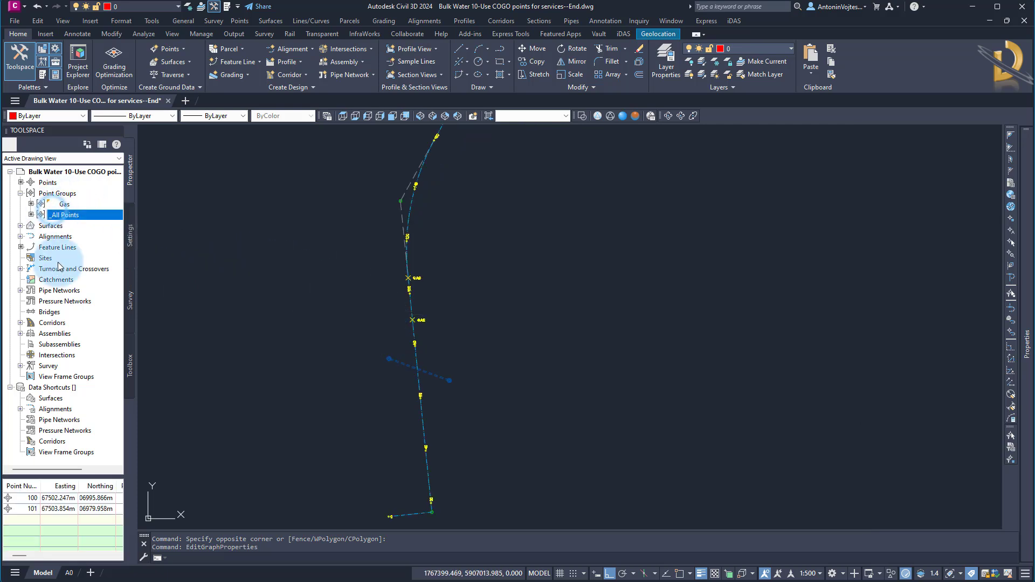
left_click(27, 498)
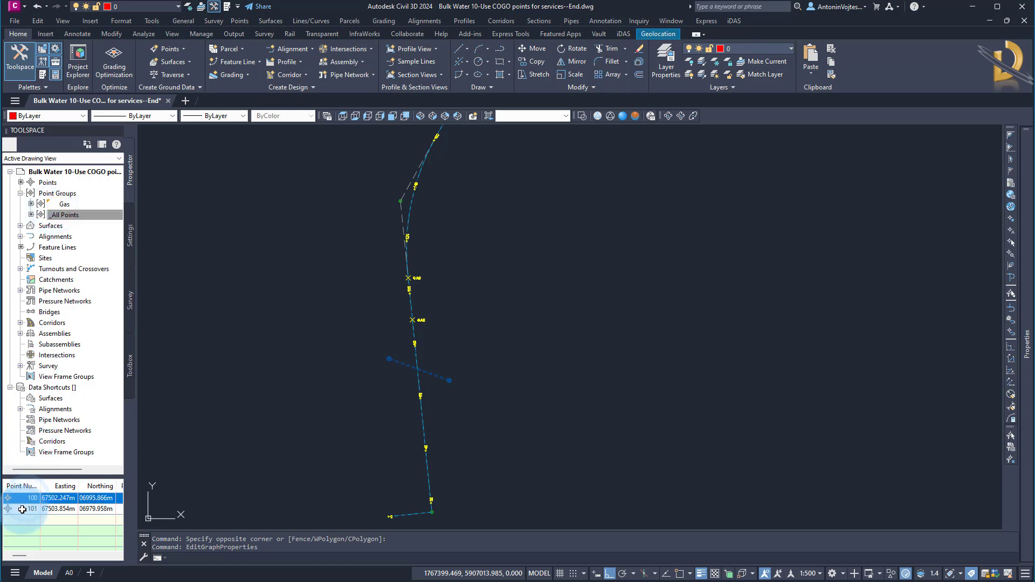
left_click(26, 509, "shift")
right_click(26, 509)
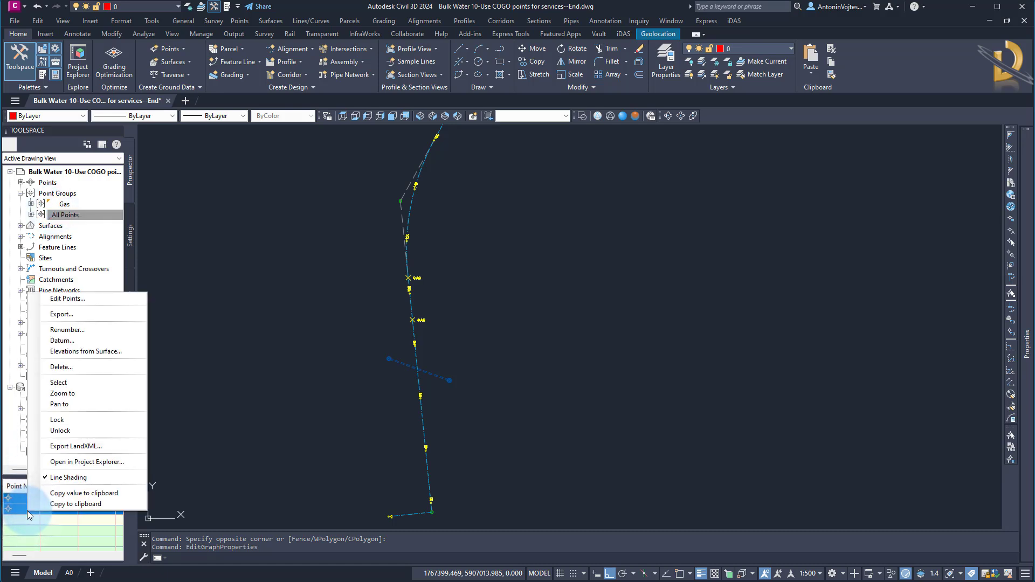
left_click(72, 368)
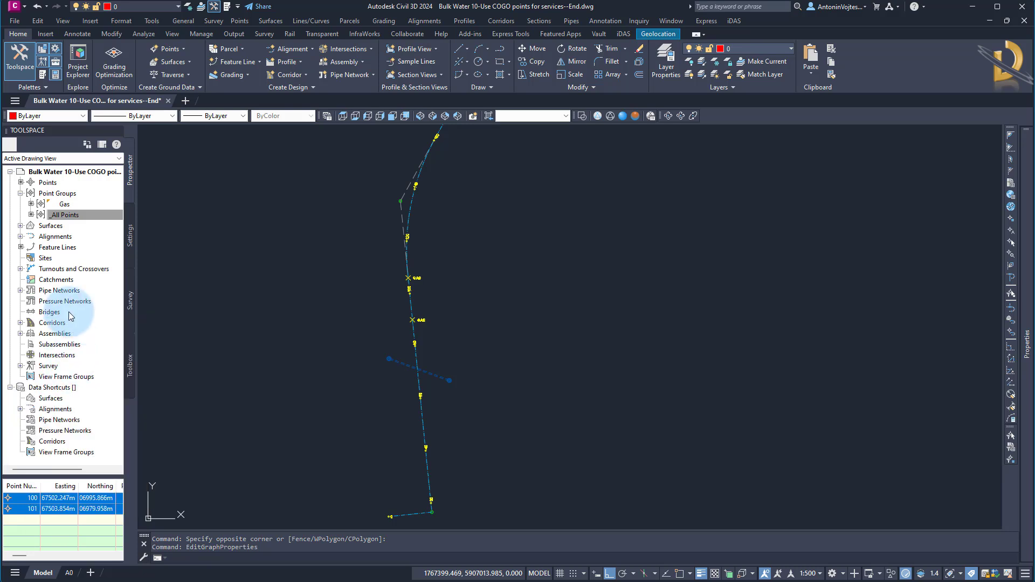
Check the commands available for deleting the points of the Gas point group, then dismiss them.
right_click(73, 204)
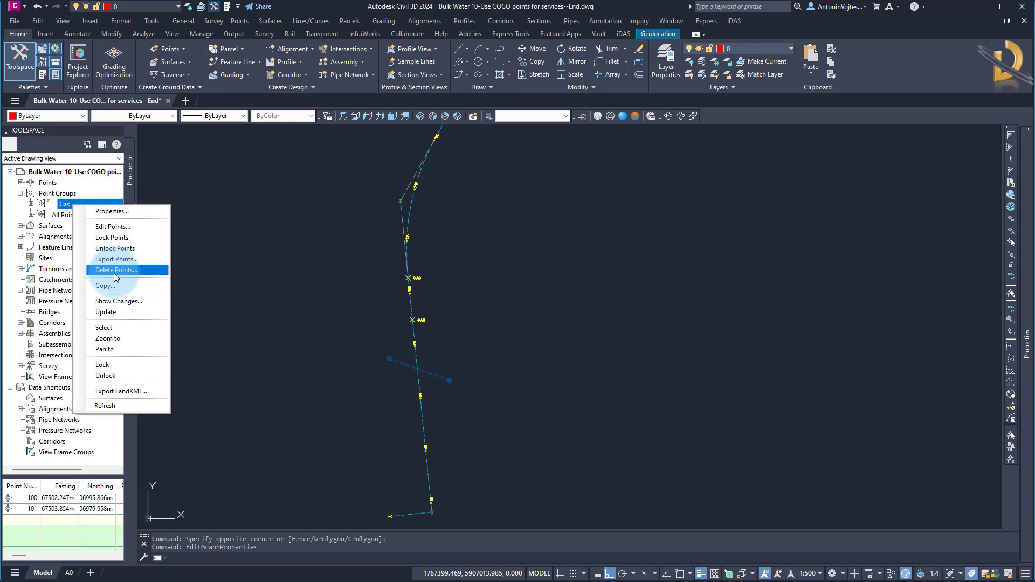
key("Escape")
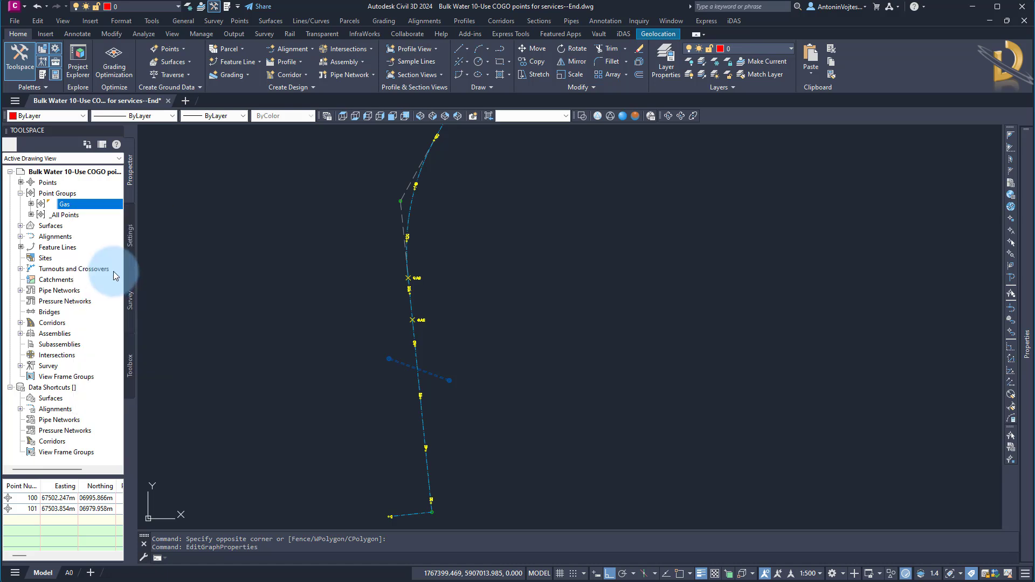
scroll(296, 329, "down", 2)
scroll(298, 352, "down", 3)
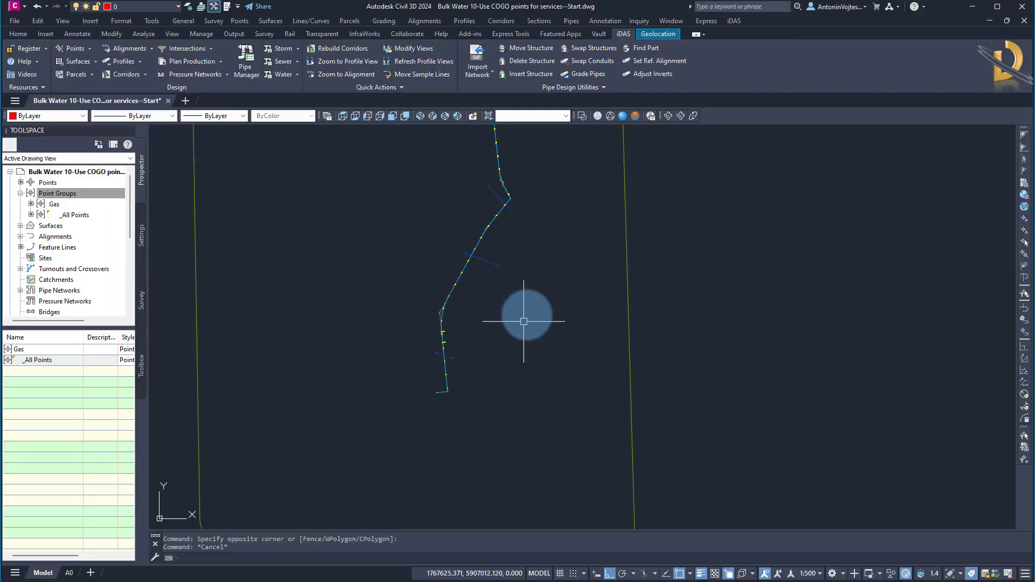
mouse_move(524, 321)
middle_mouse_down()
mouse_move(488, 448)
mouse_move(518, 415)
middle_mouse_up()
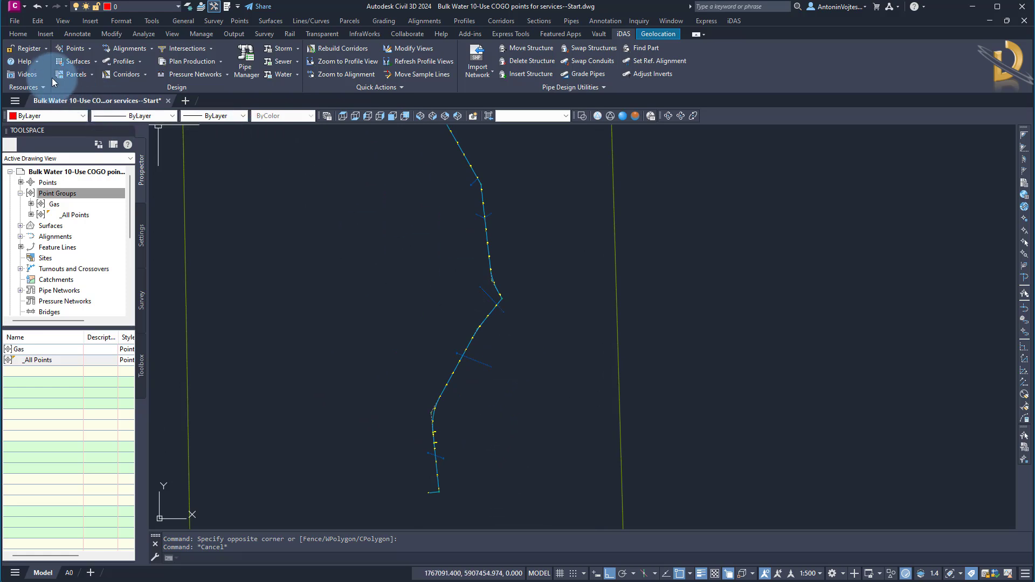
Open the iDAS support folder and open Devotech iDAS and Civil 3D Help.pdf from its Help folder.
left_click(37, 61)
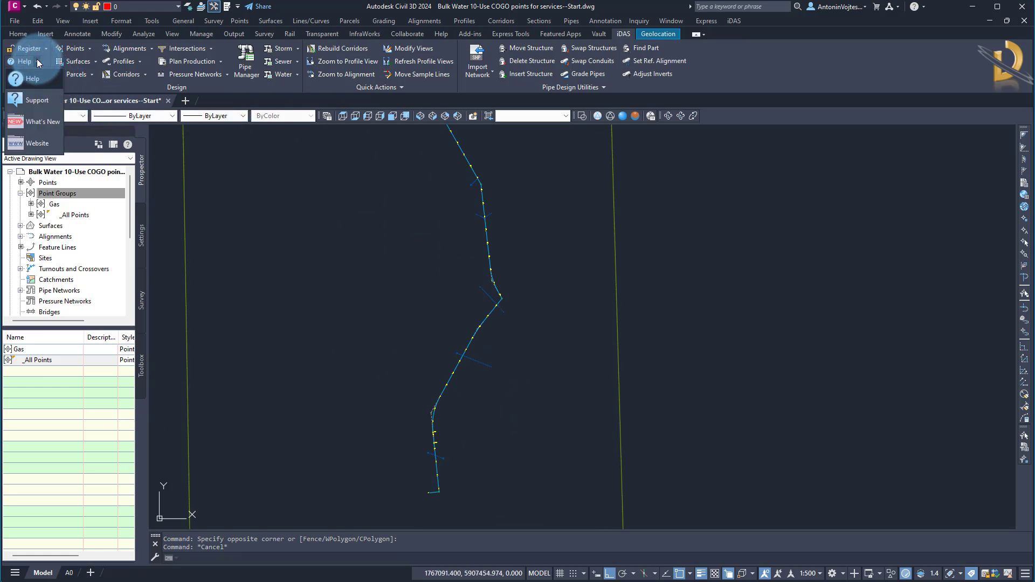
left_click(41, 63)
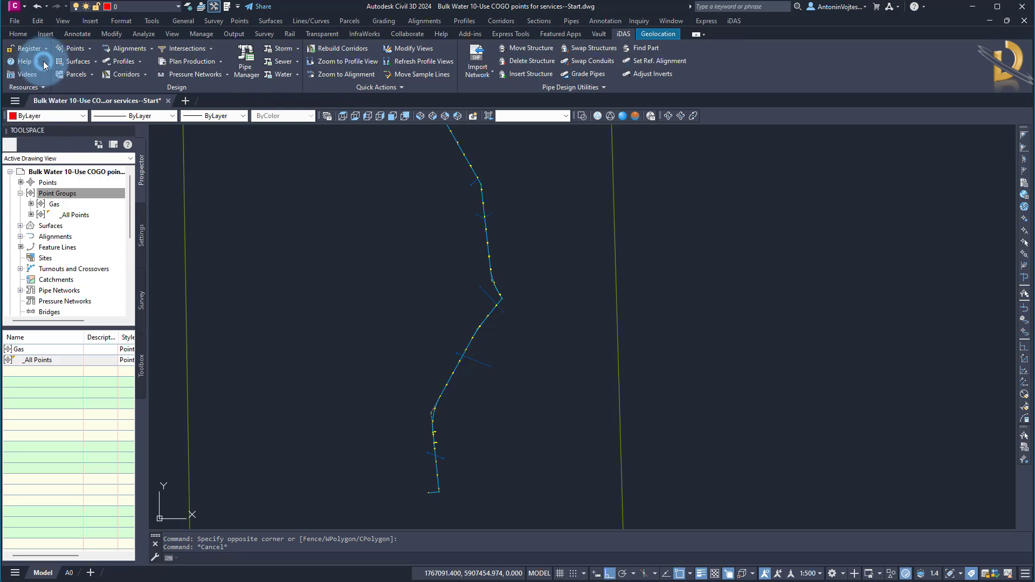
left_click(43, 86)
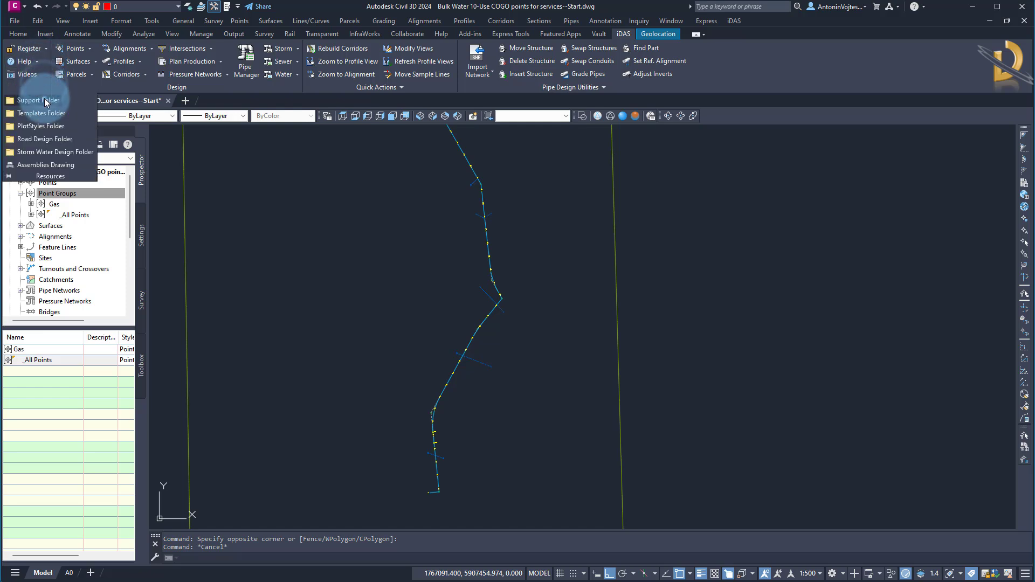
left_click(45, 99)
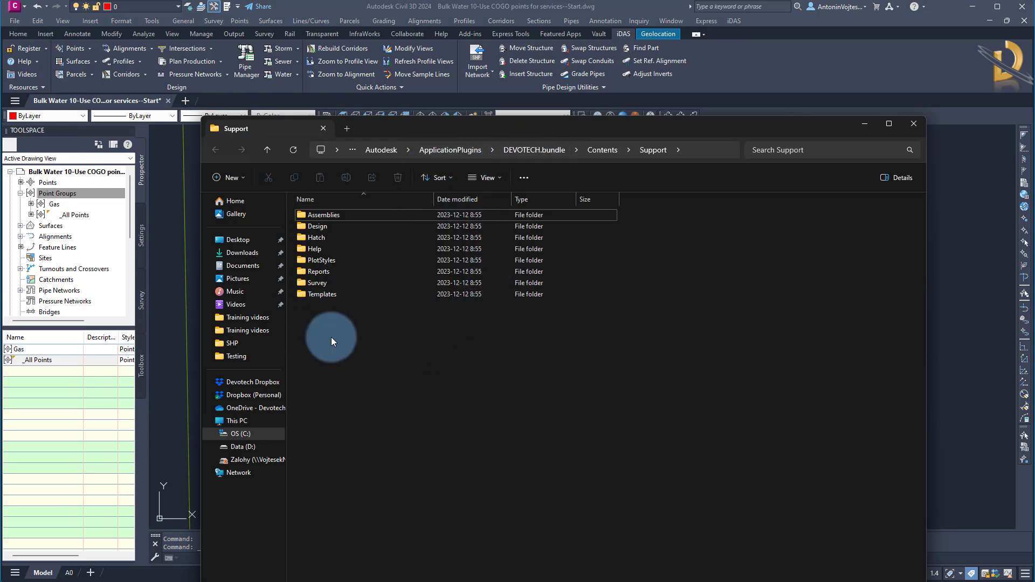
double_click(317, 249)
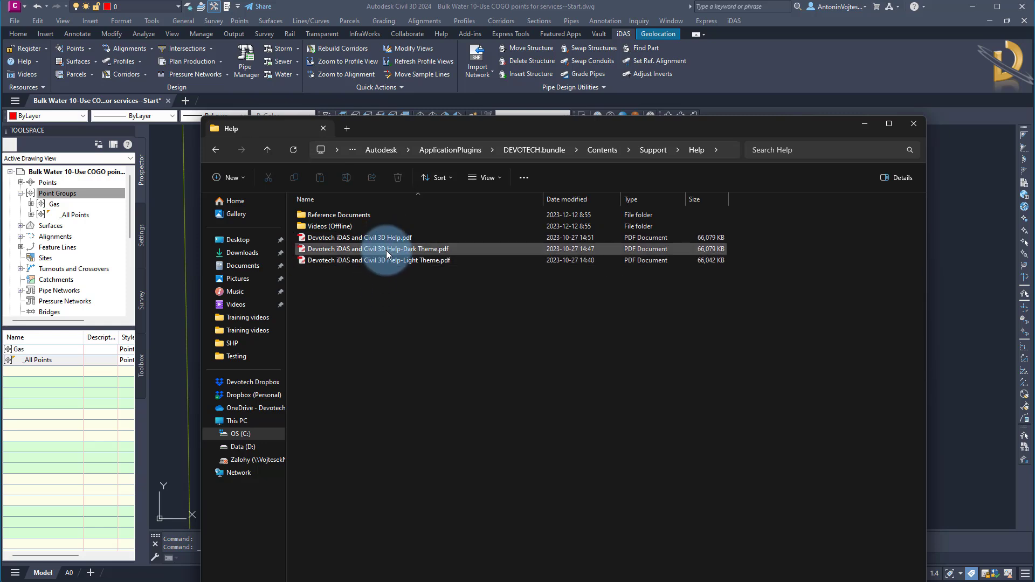
double_click(380, 236)
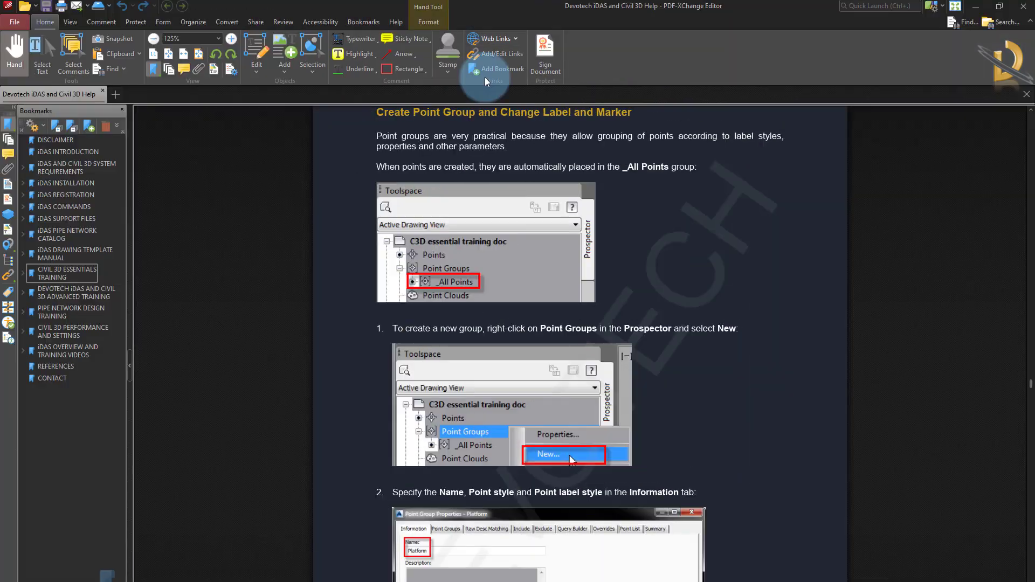
Go to the Cogo Points chapter under Civil 3D Essentials Training in the help file and read through creating random points.
left_click(154, 299)
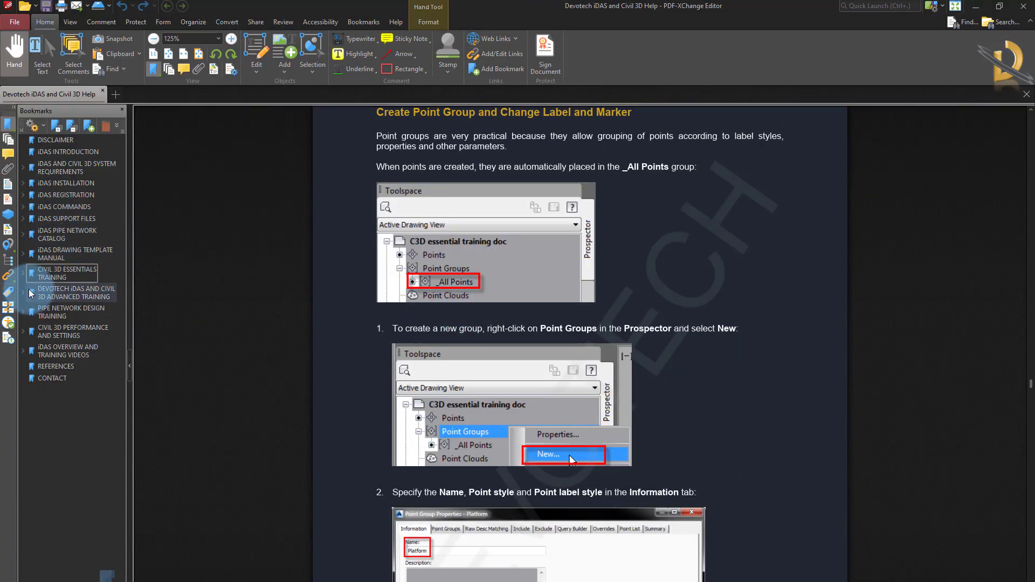
left_click(23, 273)
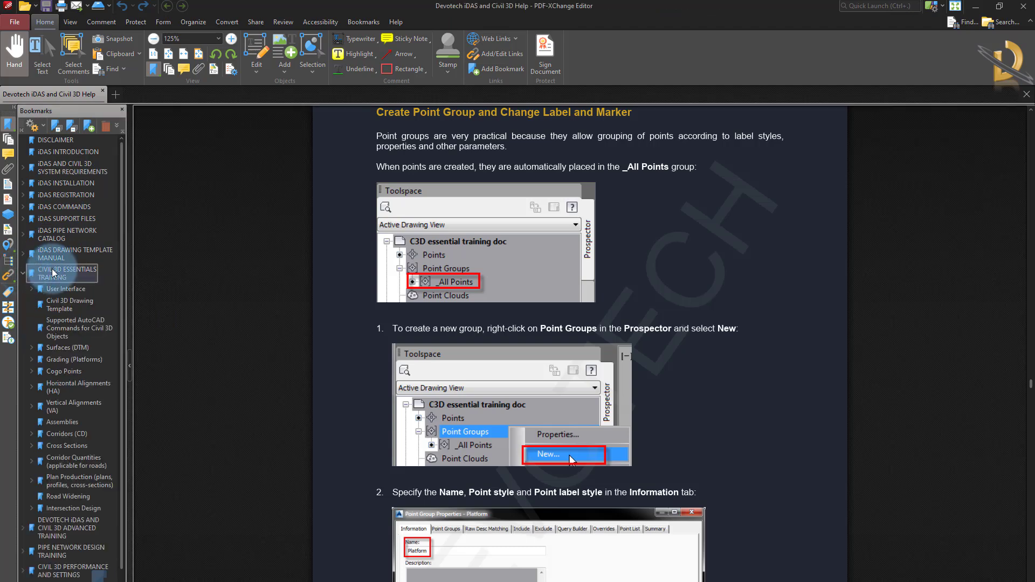
left_click(31, 371)
left_click(64, 371)
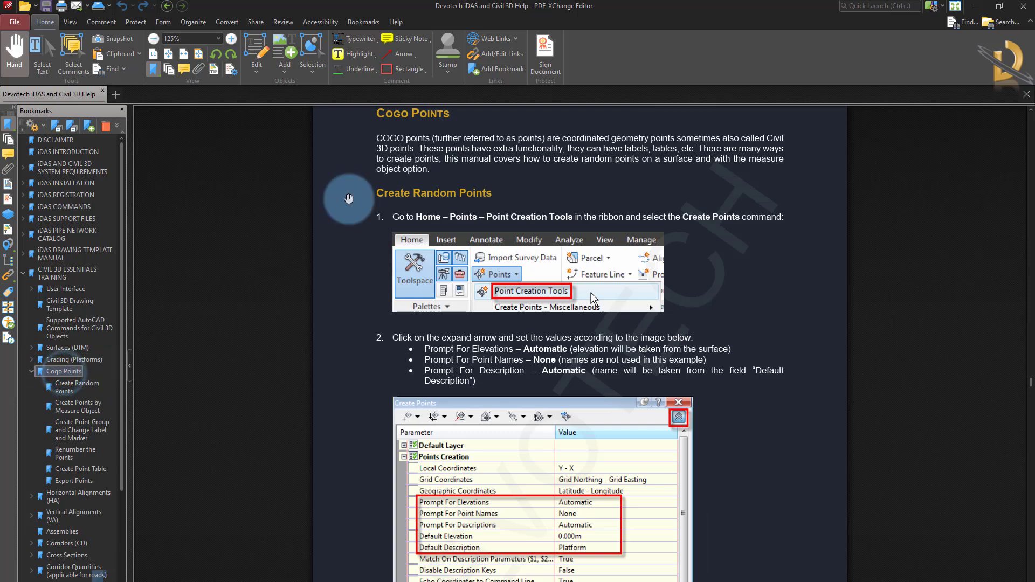
scroll(483, 374, "down", 20)
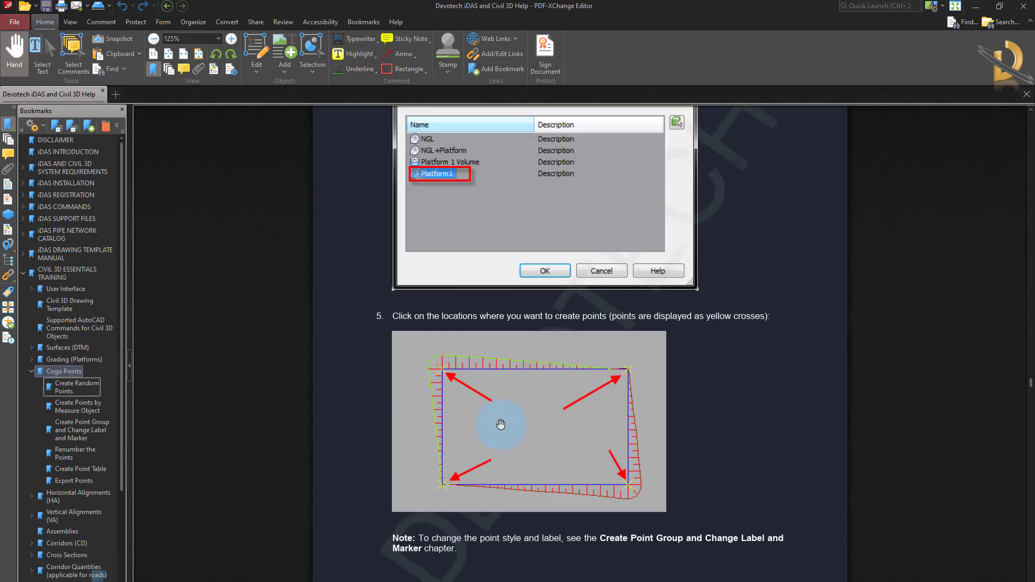
scroll(494, 424, "down", 5)
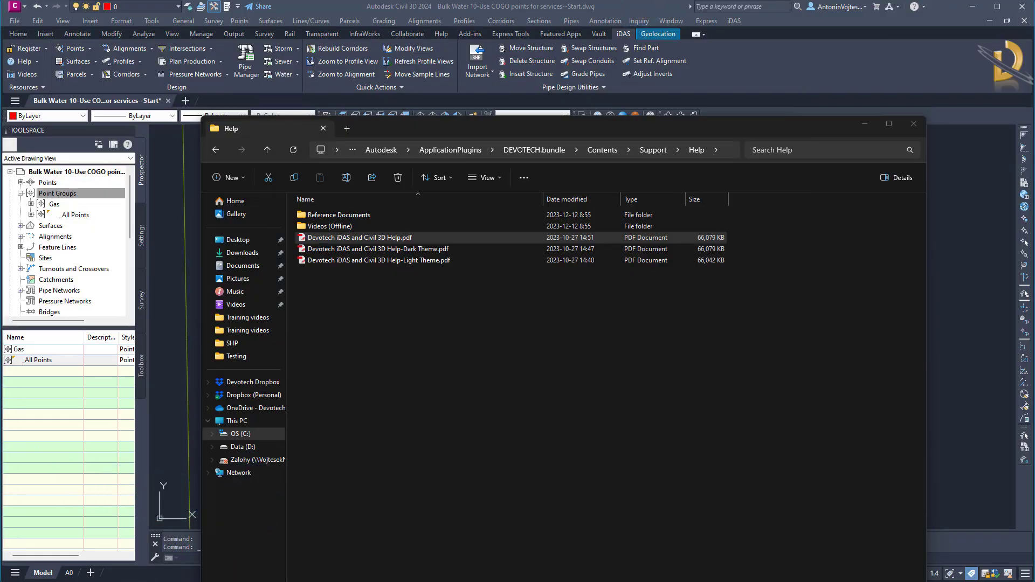
right_click(58, 581)
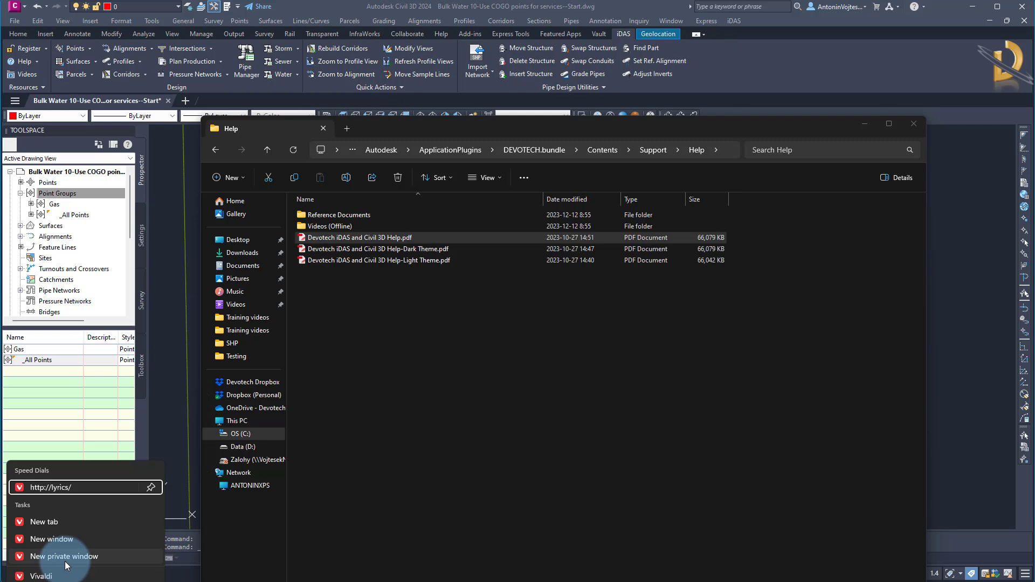
left_click(65, 576)
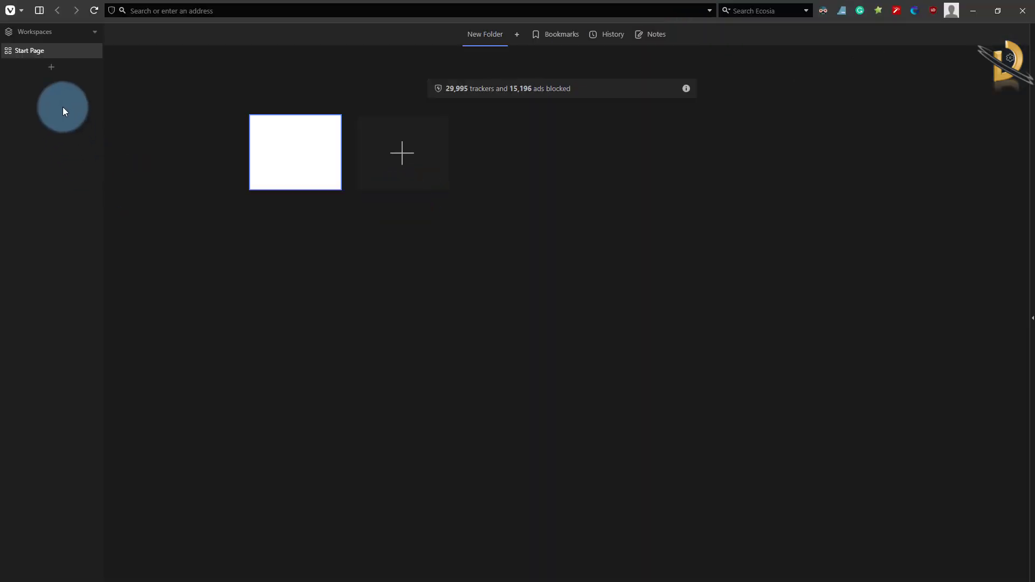
left_click(160, 10)
type("w")
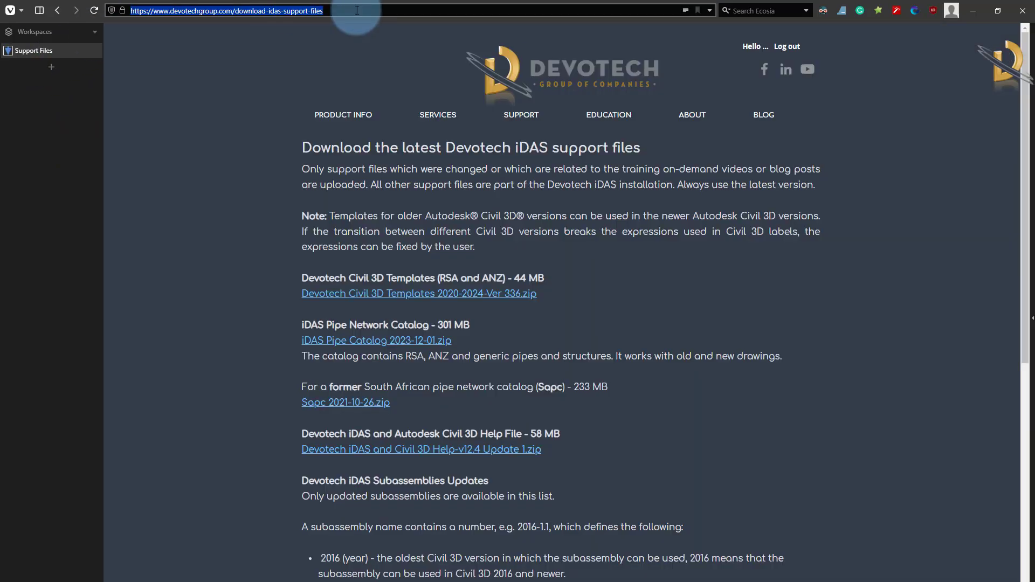
left_click(353, 10)
Open the Autodesk Civil 3D Essentials course from the site's online courses and examine its curriculum for the COGO points lessons.
mouse_move(633, 123)
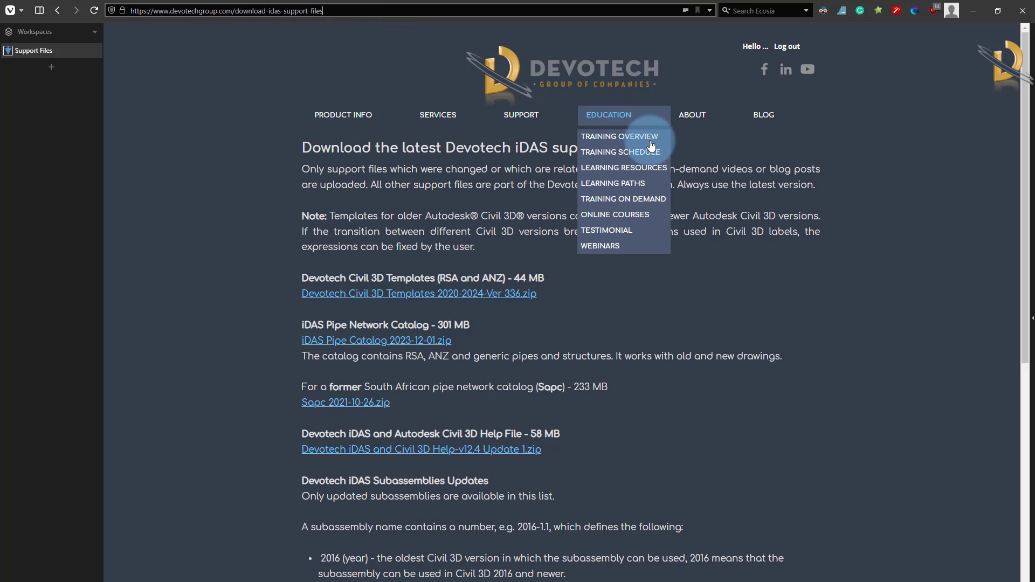
left_click(628, 219)
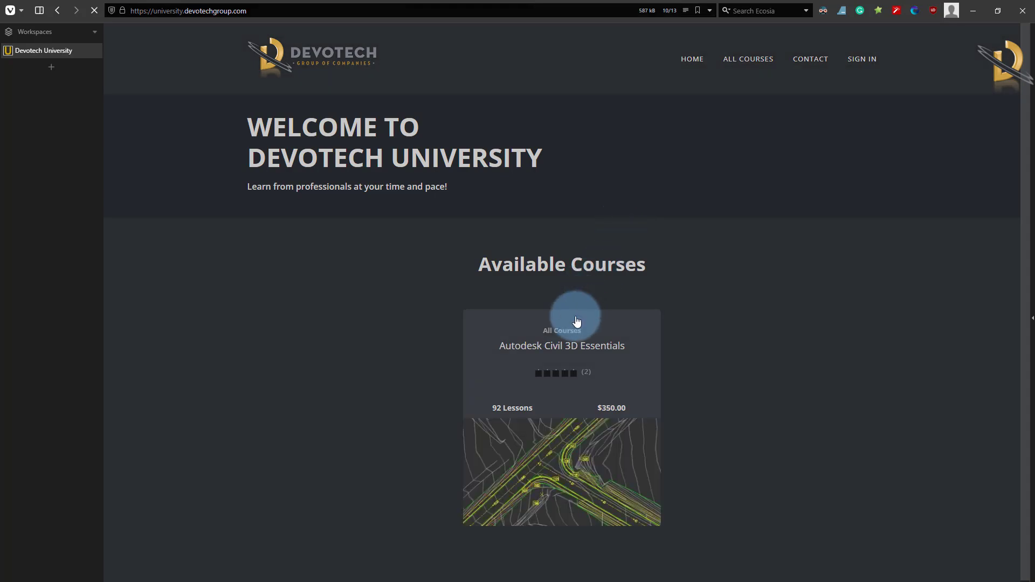
left_click(553, 339)
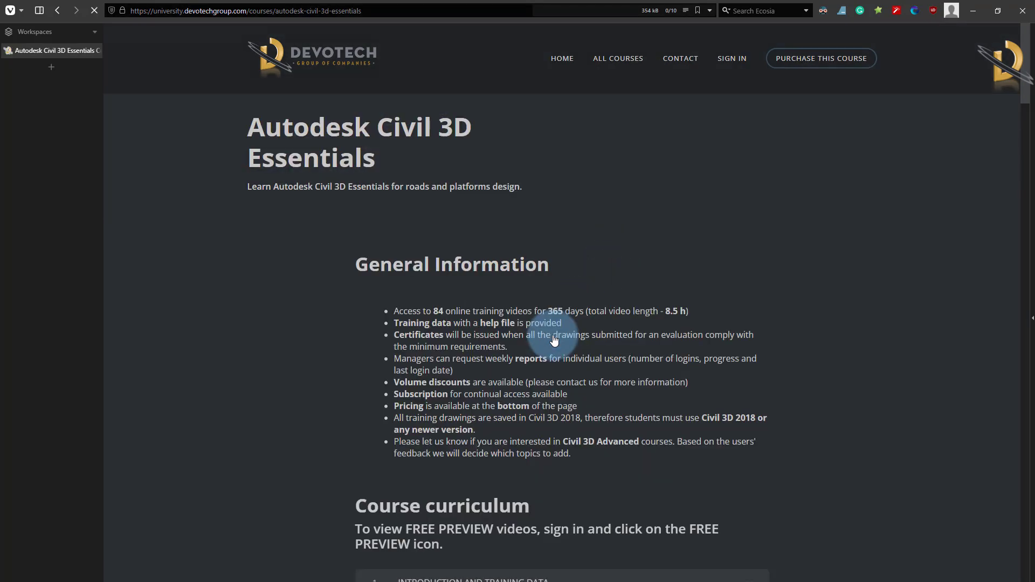
scroll(531, 318, "down", 5)
scroll(531, 321, "down", 10)
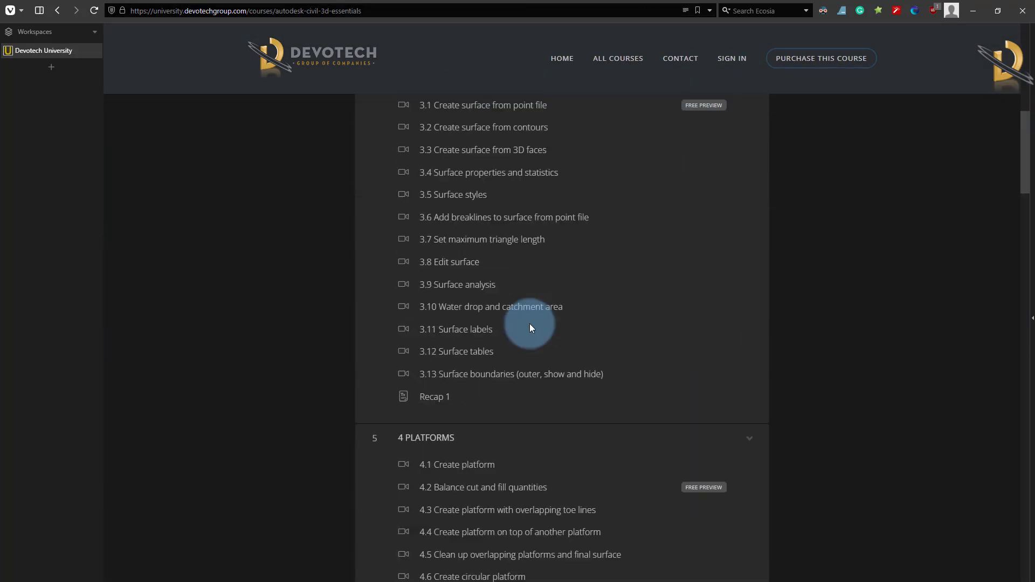
scroll(528, 325, "down", 2)
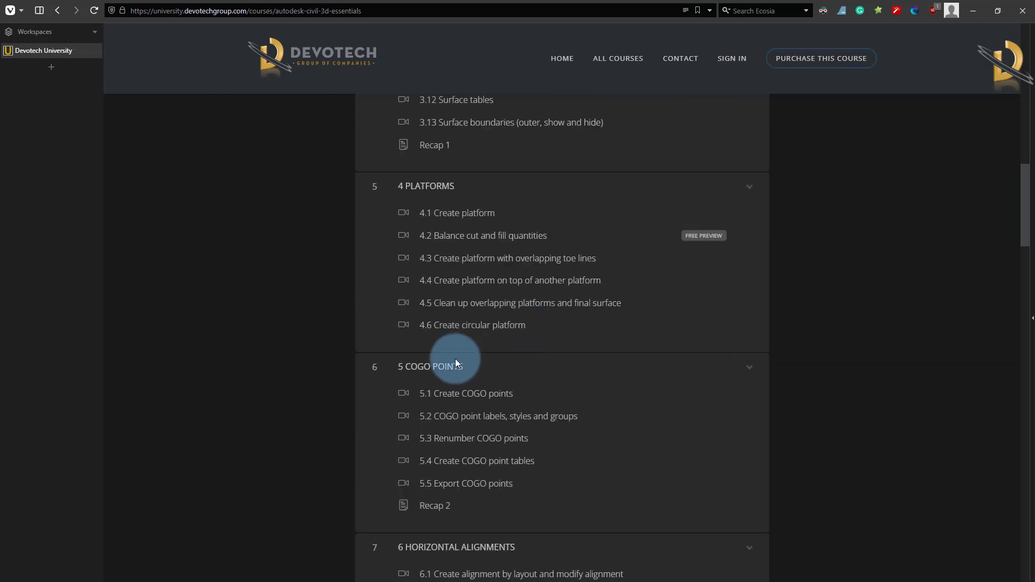
scroll(442, 337, "down", 2)
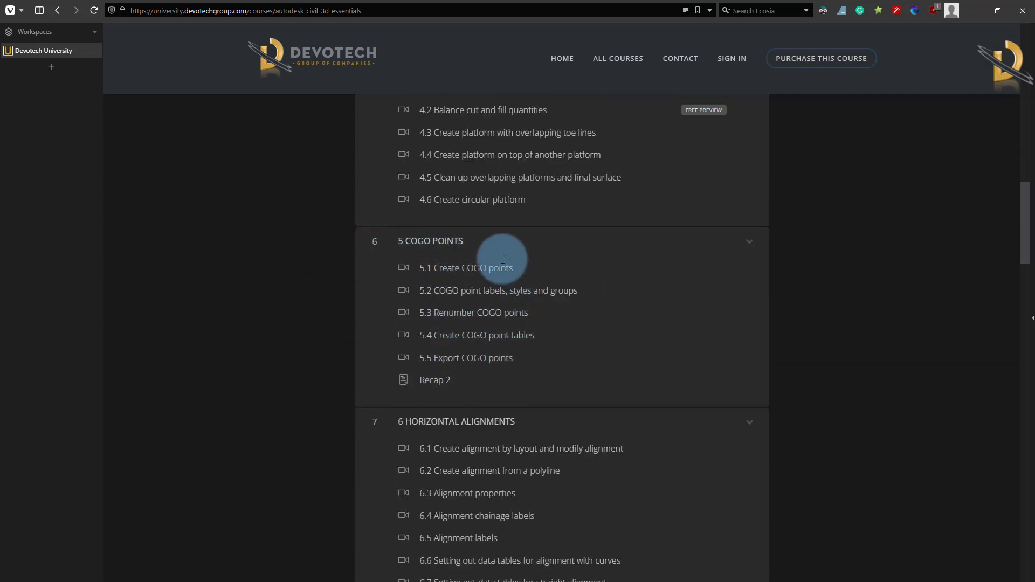